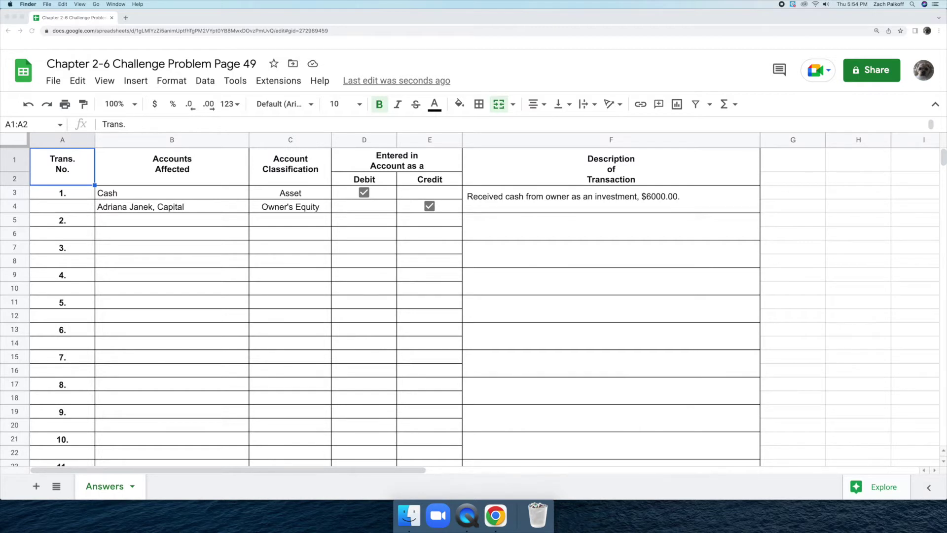
# Enter Utilities Expense (Expense) and Cash (Asset) as transaction 2's accounts in B5:C6.
pyautogui.doubleClick(231, 217)
pyautogui.write('Utilities Expense')
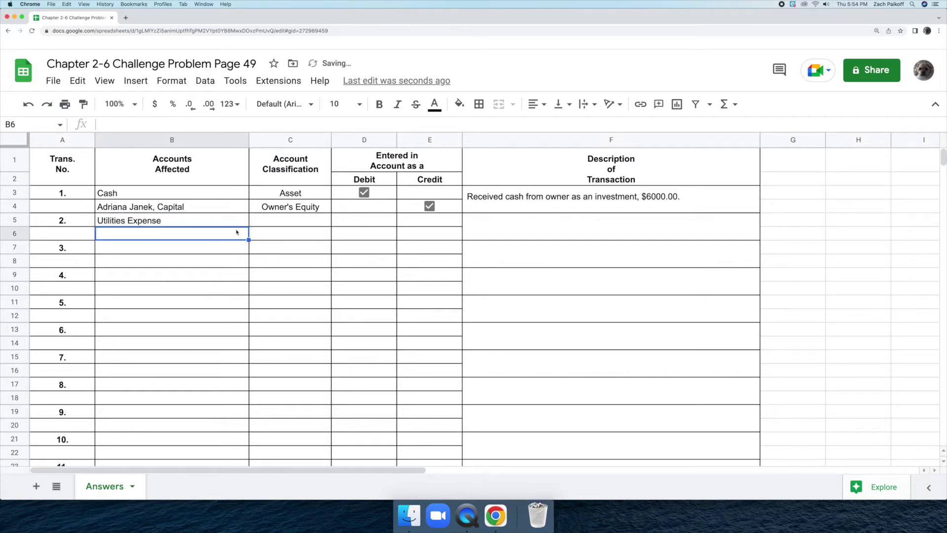
pyautogui.doubleClick(235, 232)
pyautogui.write('Cash')
pyautogui.press('Return')
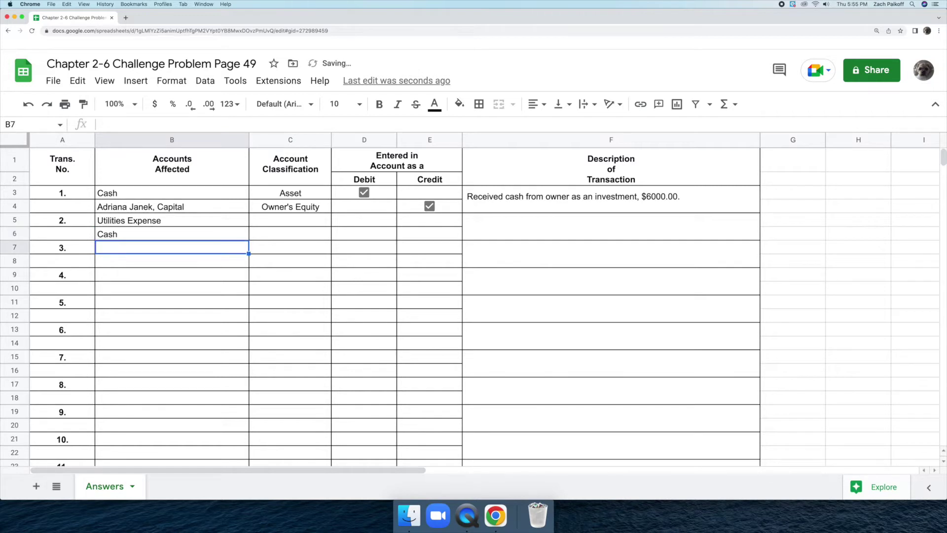
pyautogui.doubleClick(274, 221)
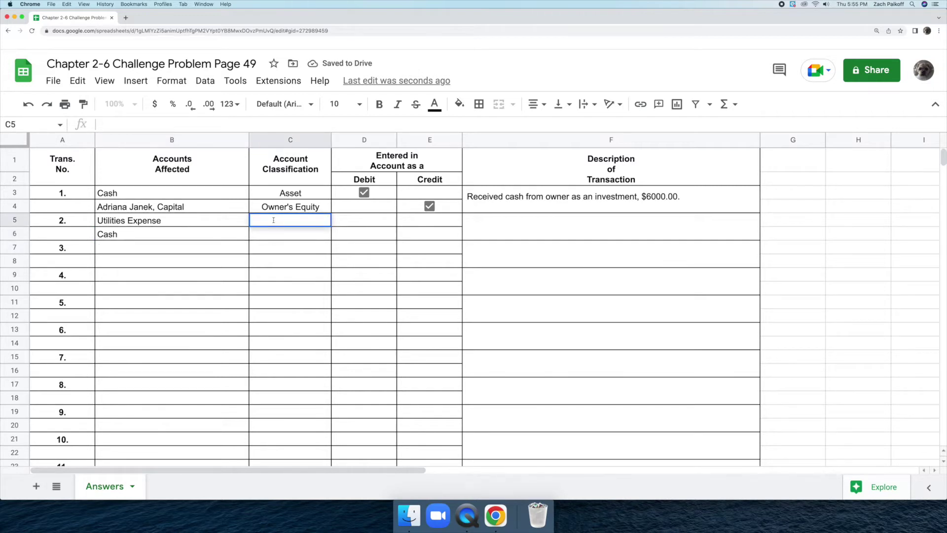
pyautogui.write('Expense')
pyautogui.press('Return')
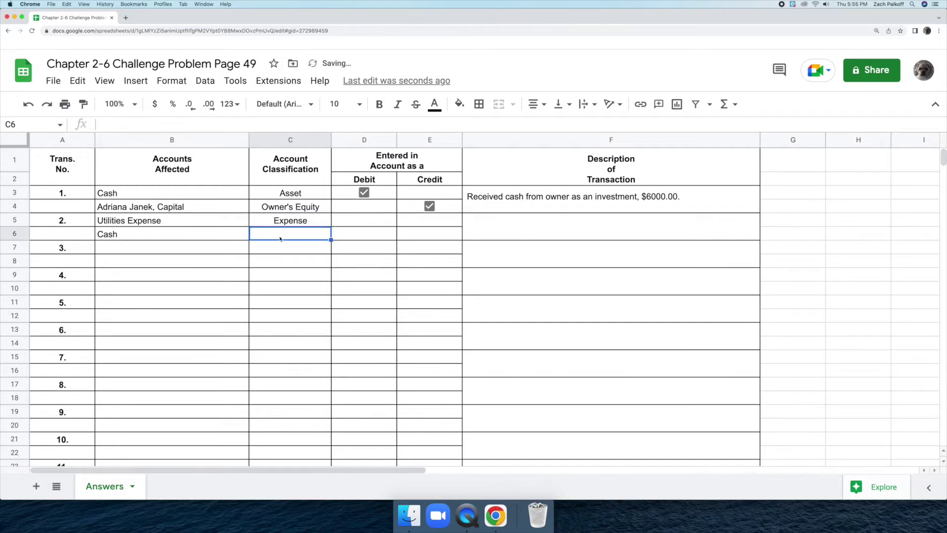
pyautogui.doubleClick(280, 238)
pyautogui.write('Asset')
pyautogui.press('Return')
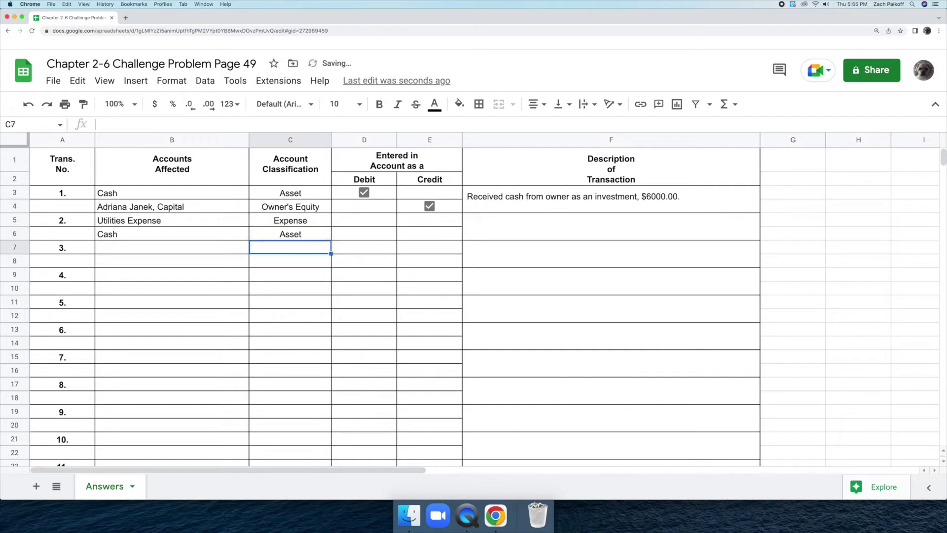
# Add ticked checkboxes in D5 for the debit and E6 for the credit.
pyautogui.click(342, 224)
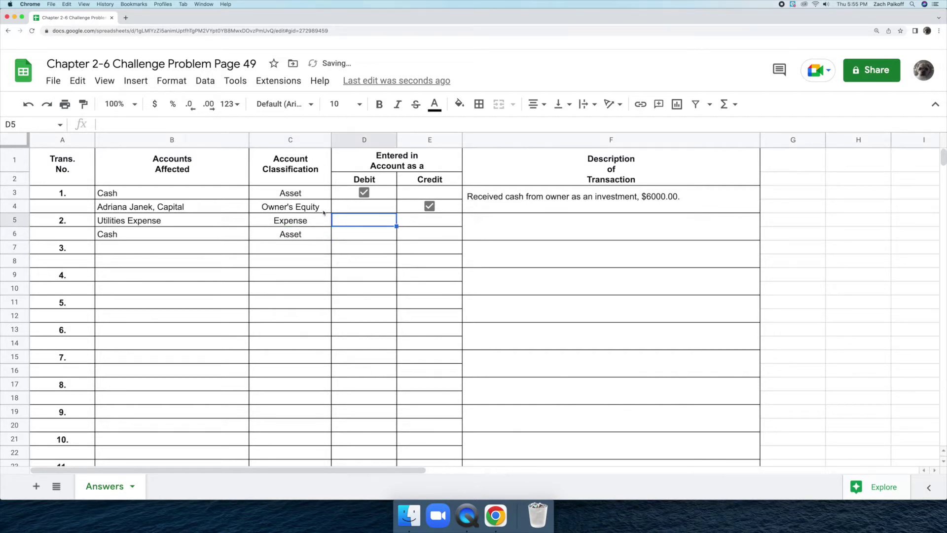
pyautogui.click(138, 81)
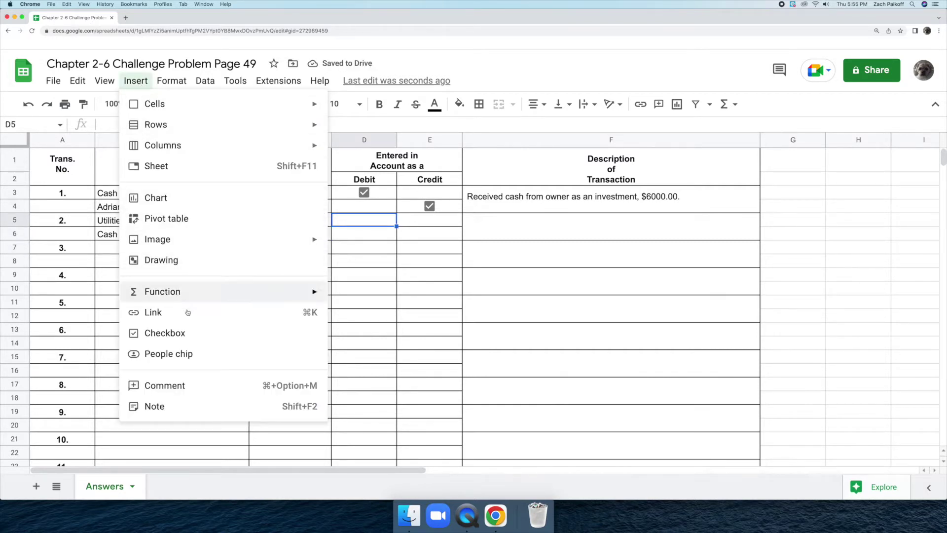
pyautogui.click(188, 333)
pyautogui.click(364, 219)
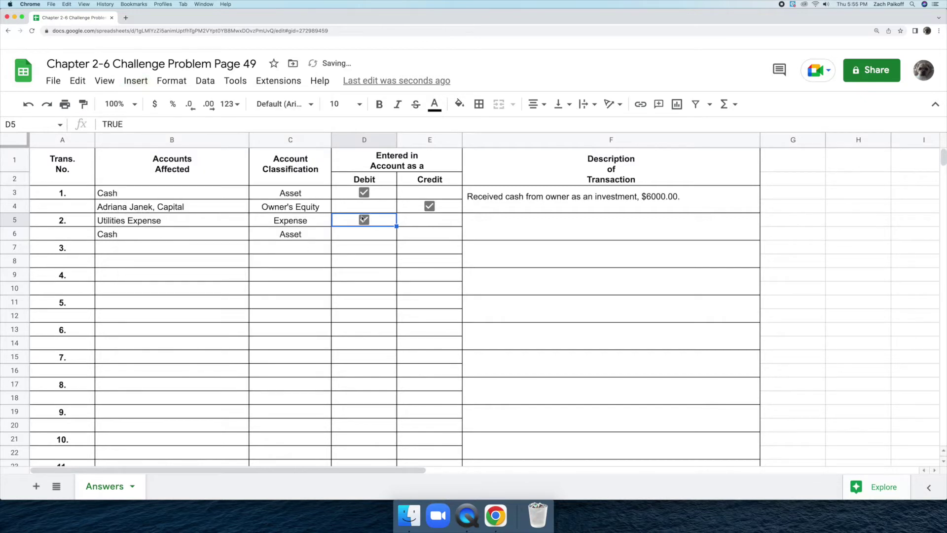
pyautogui.click(429, 235)
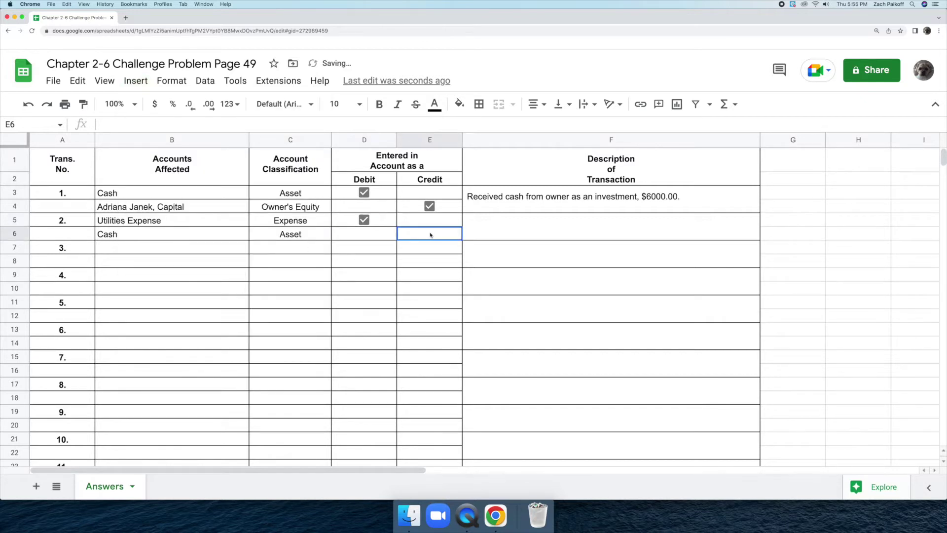
pyautogui.click(134, 82)
pyautogui.click(201, 333)
pyautogui.click(430, 234)
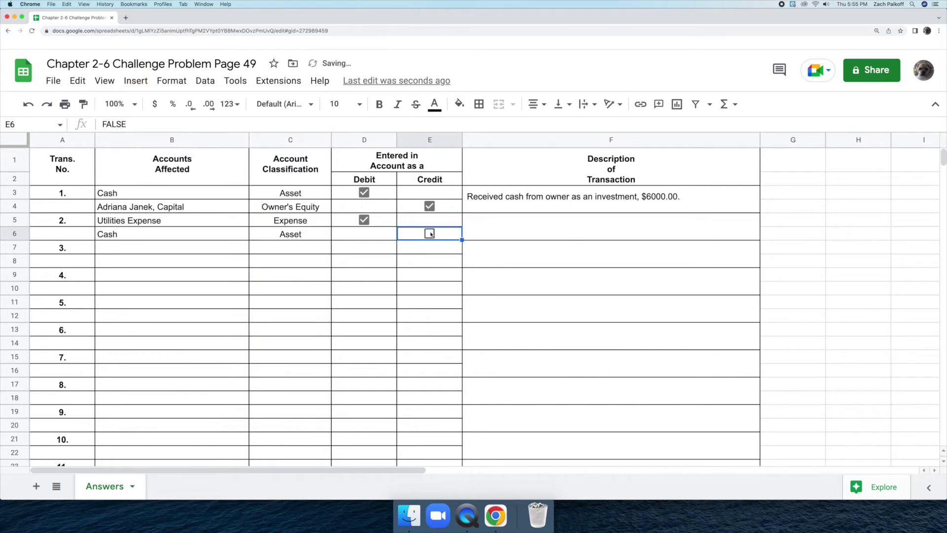
# Describe transaction 2 as 'Paid cash for heating bill, $100.00' in F5:F6.
pyautogui.click(503, 227)
pyautogui.write('Paid cash ')
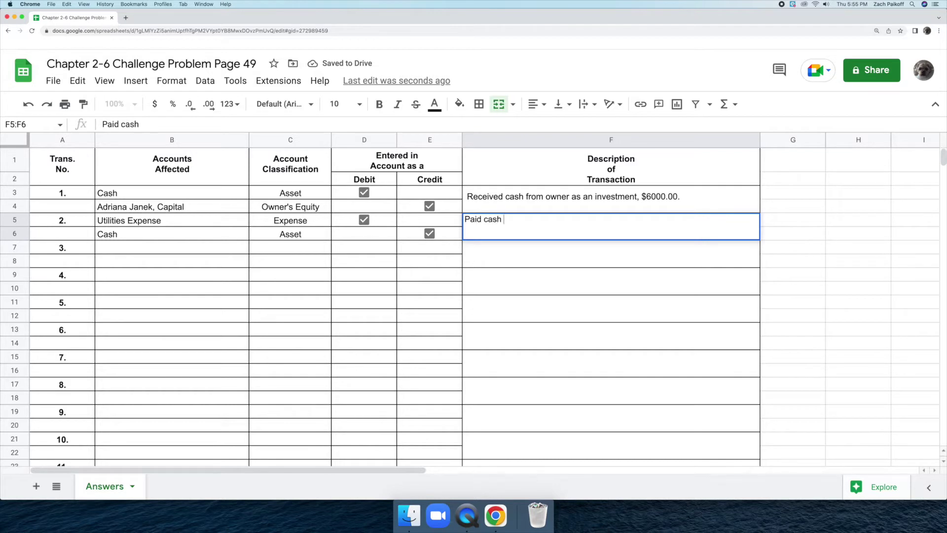
pyautogui.write('for heating bill, $100.00.')
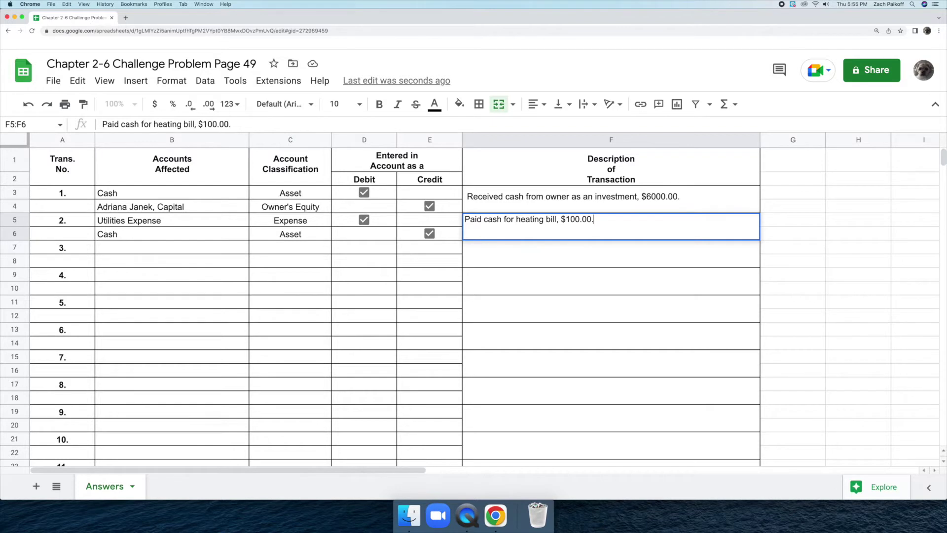
pyautogui.click(225, 246)
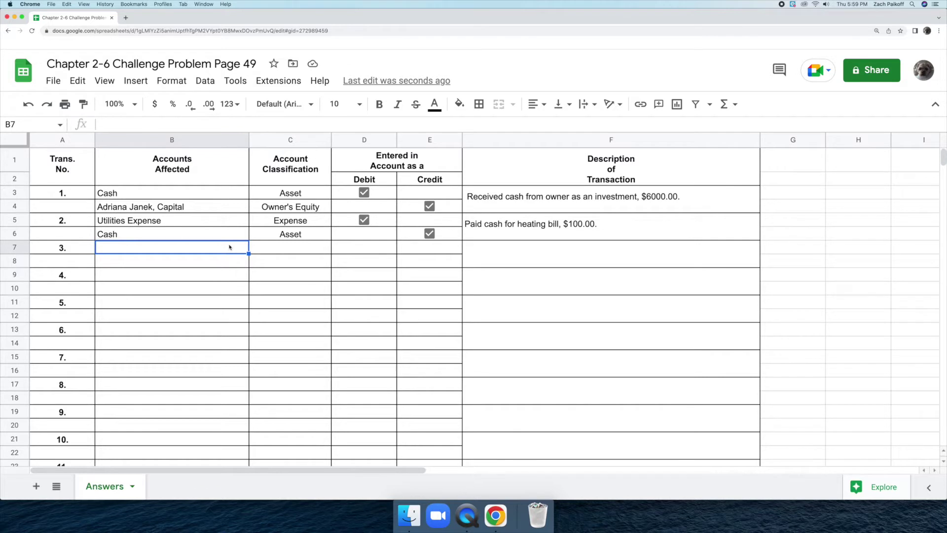
# Enter Miscellaneous Expense (Expense) and Cash (Asset) as transaction 3's accounts in B7:C8.
pyautogui.doubleClick(230, 247)
pyautogui.write('Miscellaneous Expense')
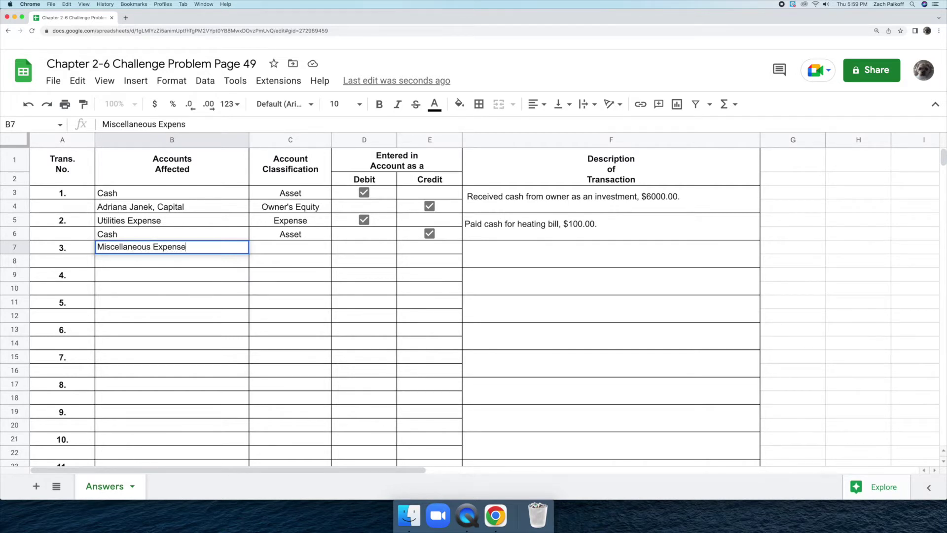
pyautogui.press('Return')
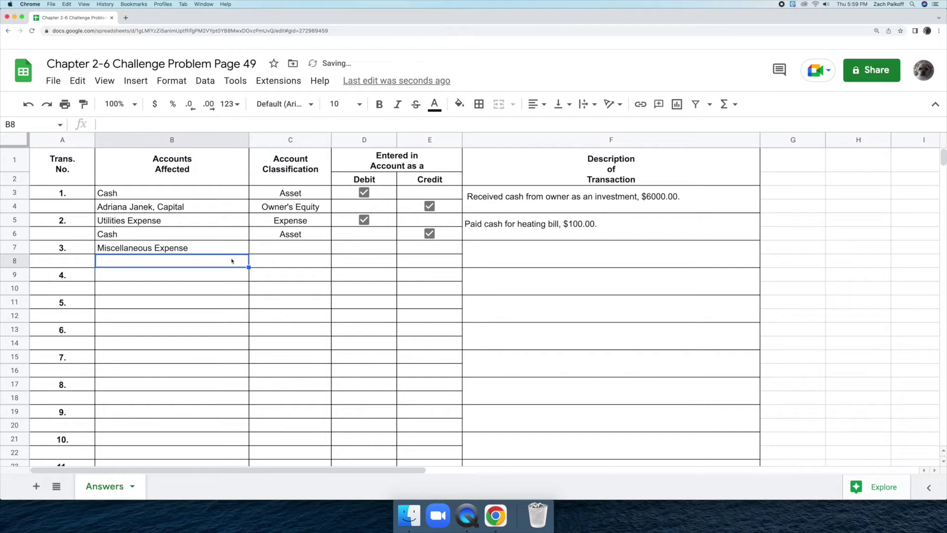
pyautogui.doubleClick(232, 260)
pyautogui.write('Cash')
pyautogui.press('Return')
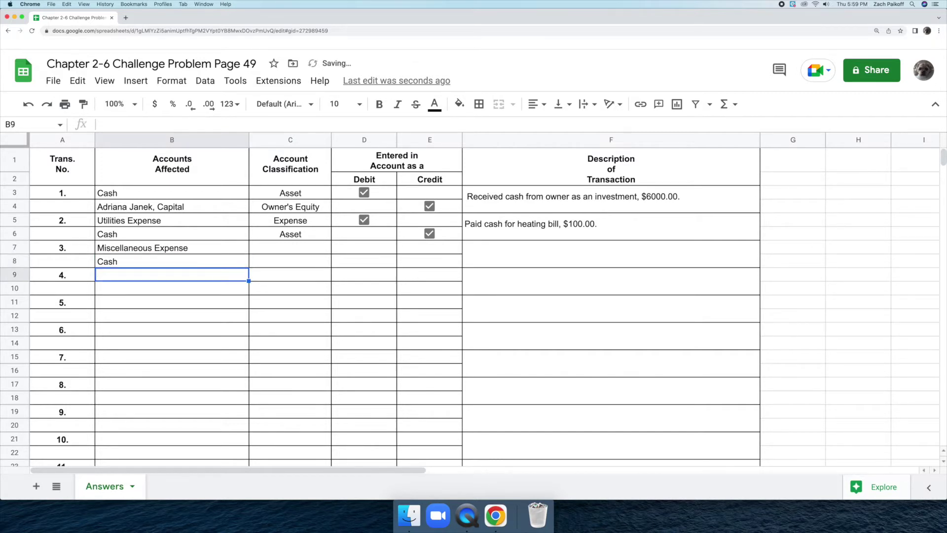
pyautogui.click(284, 247)
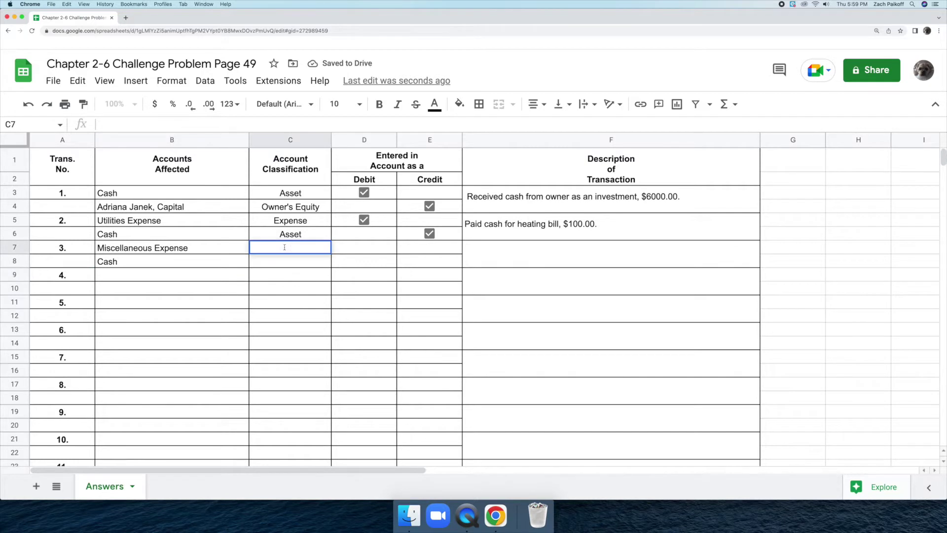
pyautogui.write('Expense')
pyautogui.press('Return')
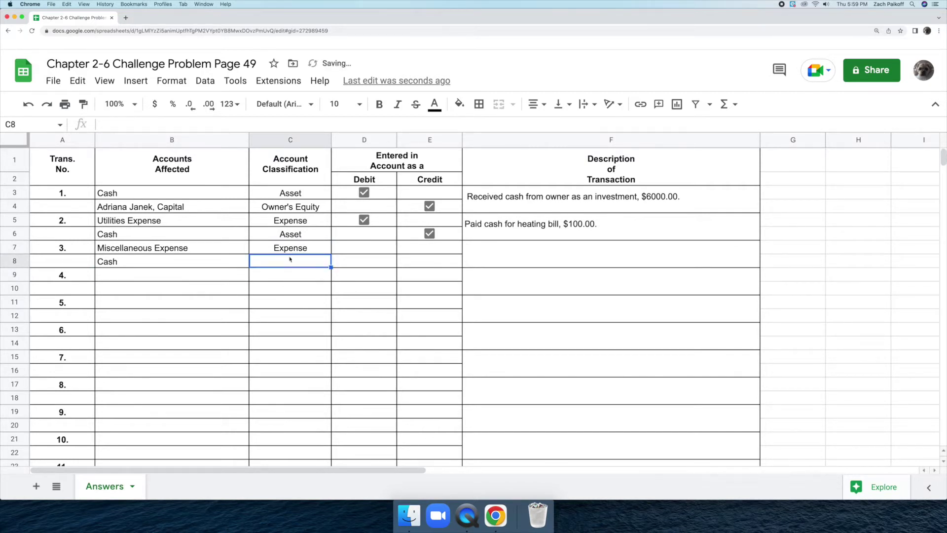
pyautogui.doubleClick(292, 260)
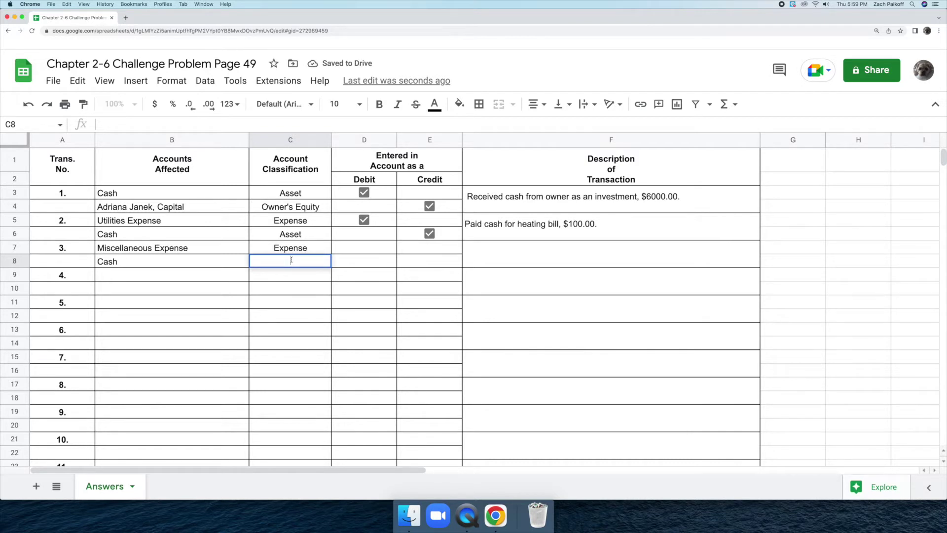
pyautogui.write('Asset')
pyautogui.press('Return')
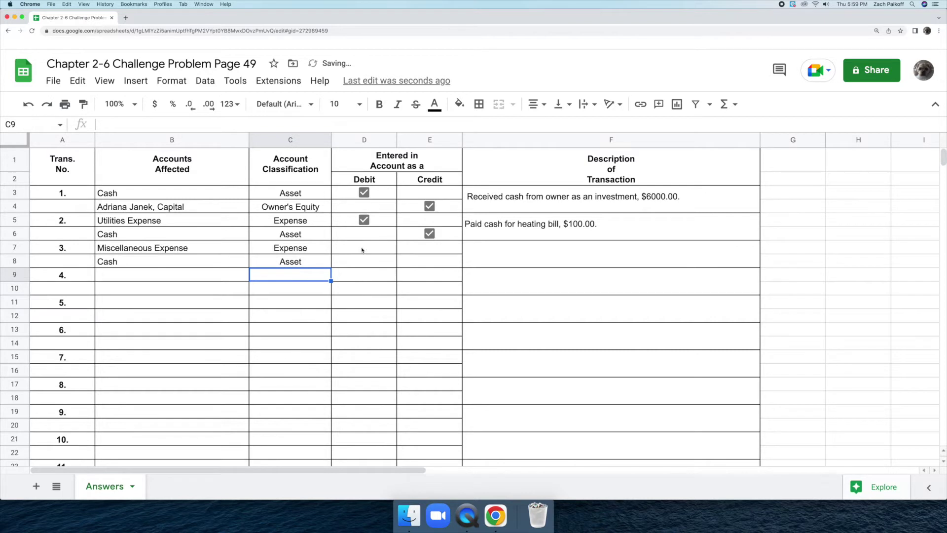
# Add ticked checkboxes in D7 for the debit and E8 for the credit.
pyautogui.click(363, 249)
pyautogui.click(136, 81)
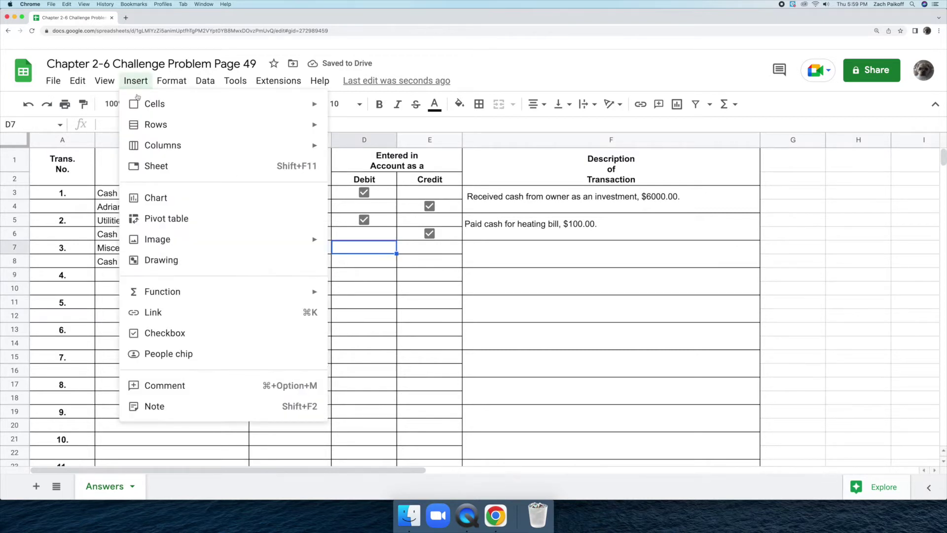
pyautogui.click(205, 332)
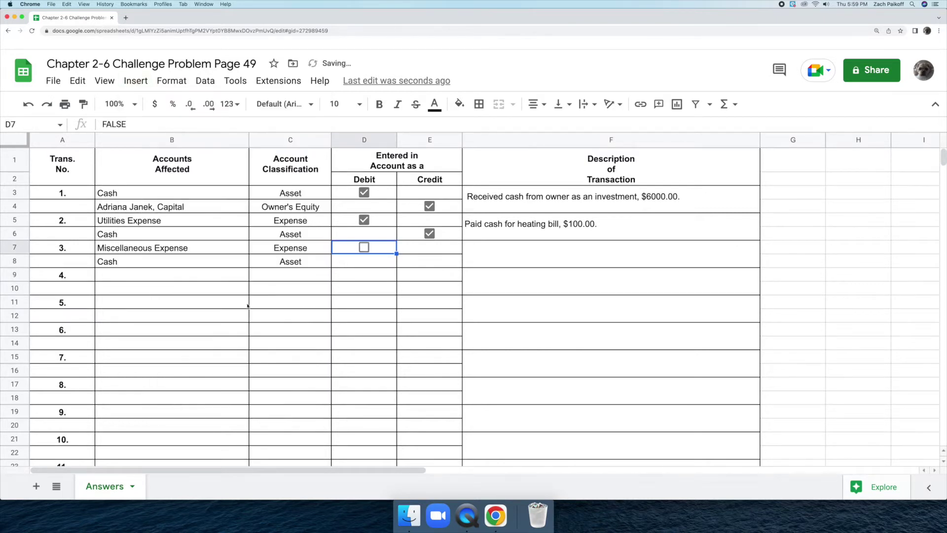
pyautogui.click(367, 247)
pyautogui.click(416, 261)
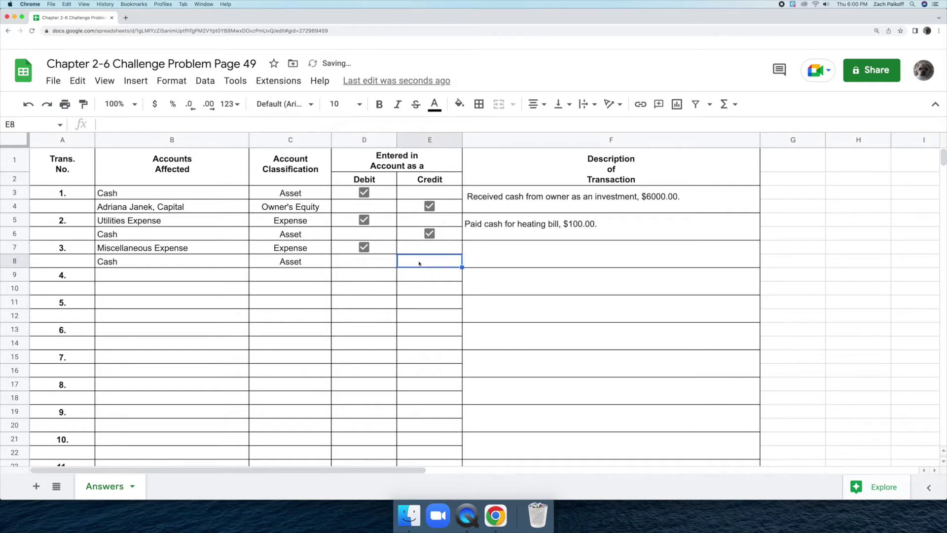
pyautogui.click(140, 83)
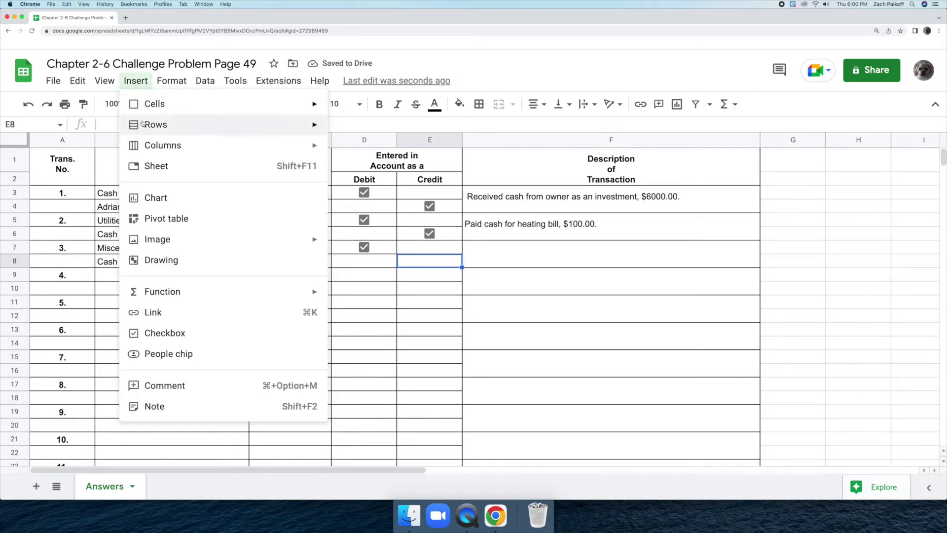
pyautogui.click(190, 333)
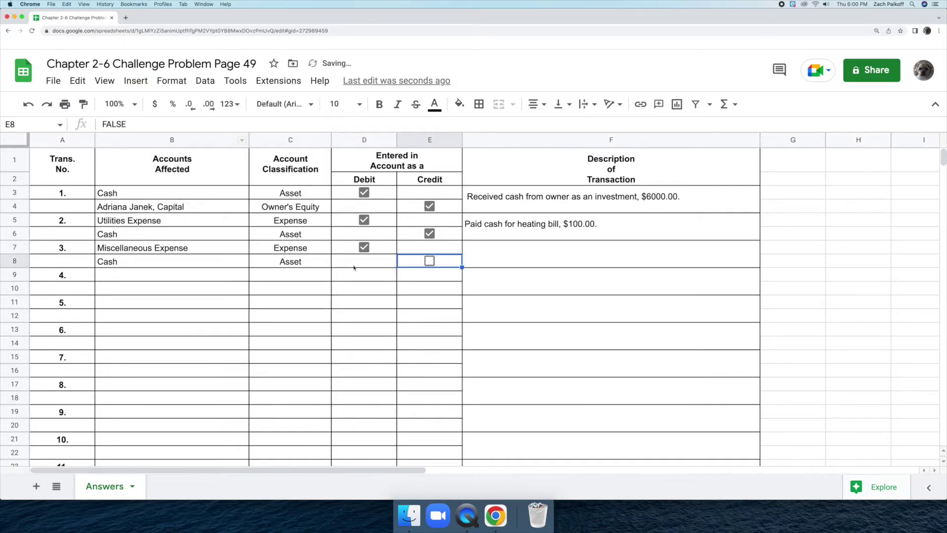
pyautogui.click(430, 260)
# Describe transaction 3 as 'Paid cash for miscellaneous expense, $65.00' in F7:F8.
pyautogui.doubleClick(499, 256)
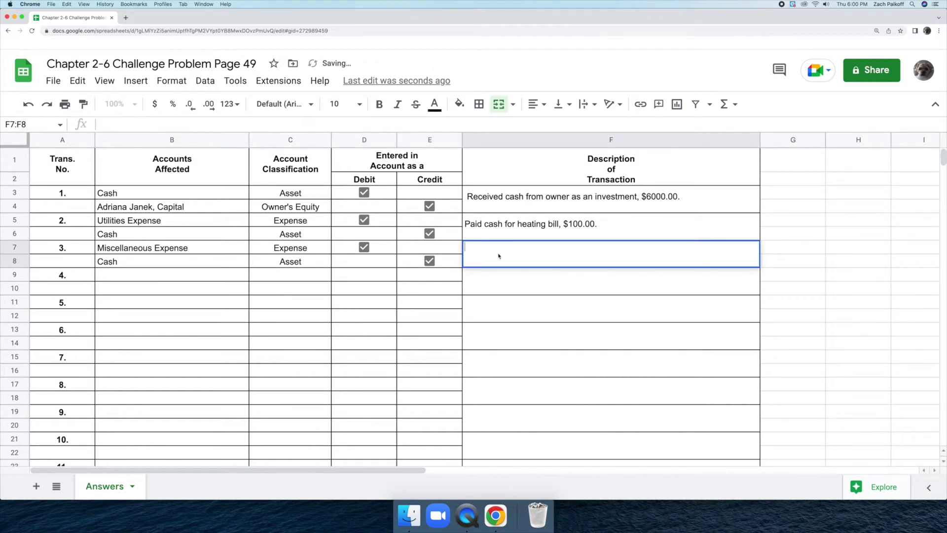
pyautogui.write('Paid cash for miscellaneous ')
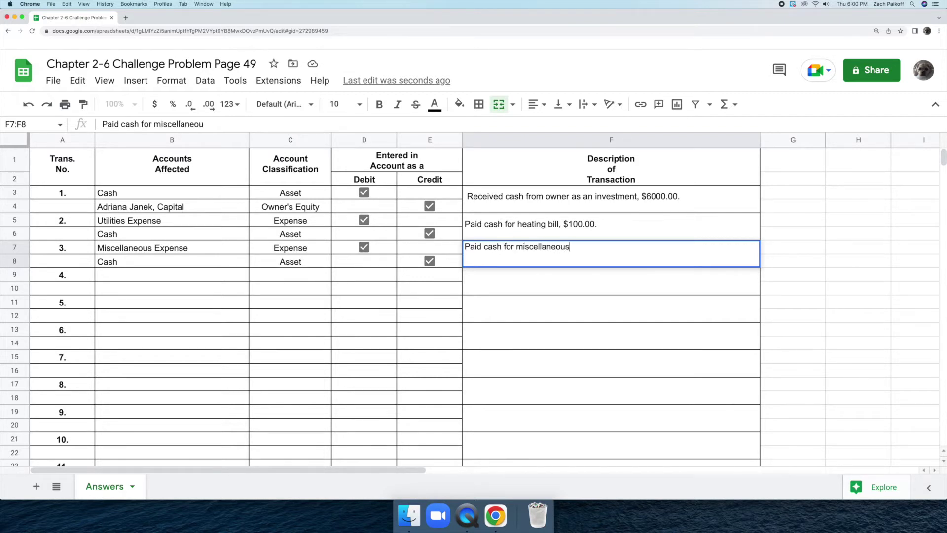
pyautogui.write('expense, ')
pyautogui.write('$65.00.')
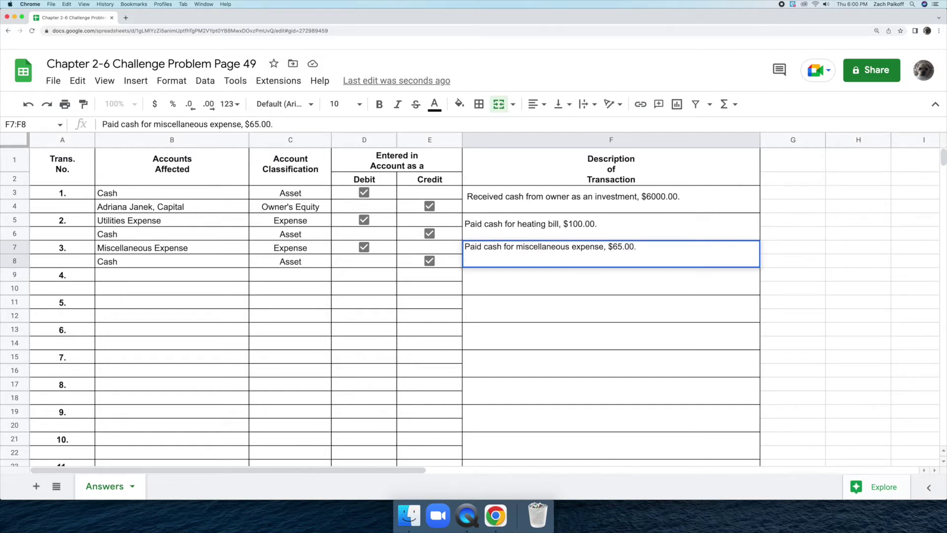
pyautogui.click(220, 275)
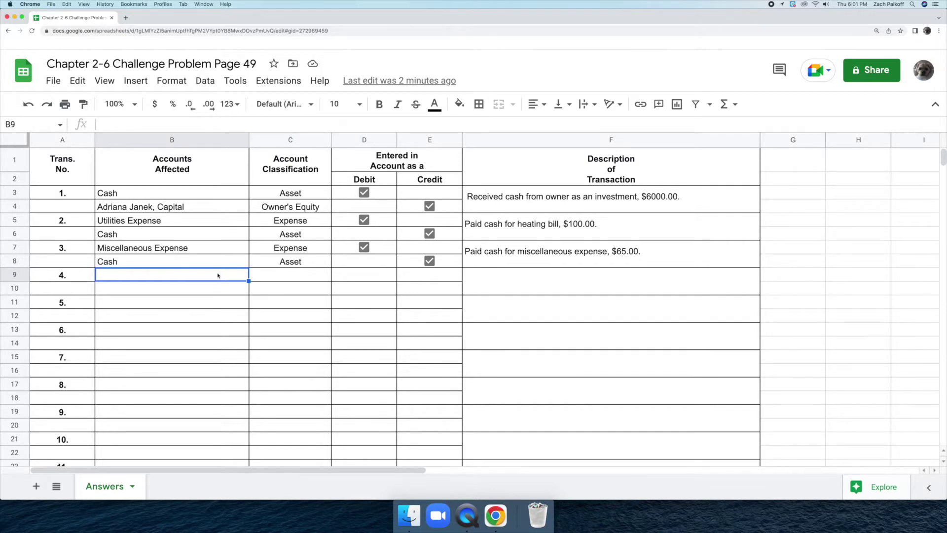
# Enter Supplies (Asset) and Accounts Payable-Tri City Supplies (Liability) in B9:C10.
pyautogui.doubleClick(218, 275)
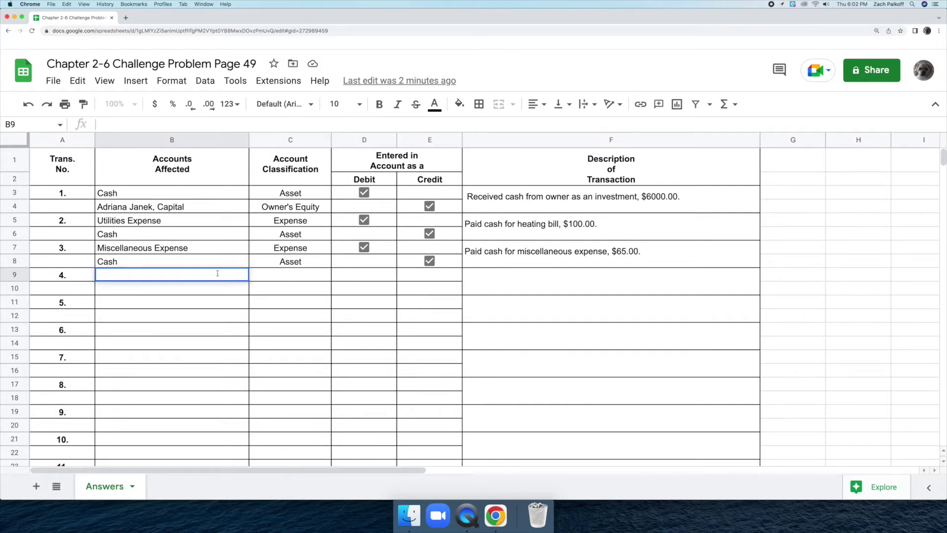
pyautogui.write('Supplies')
pyautogui.press('Return')
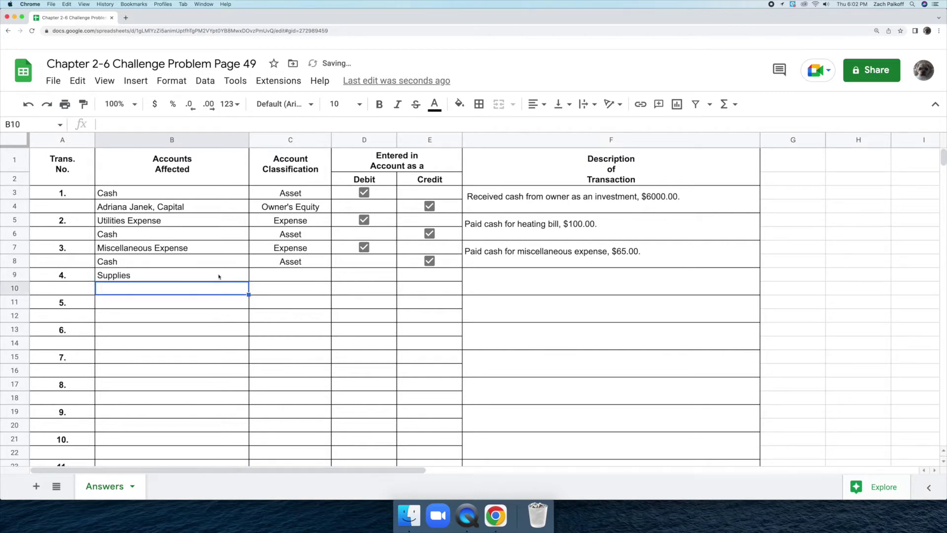
pyautogui.doubleClick(221, 289)
pyautogui.write('Account')
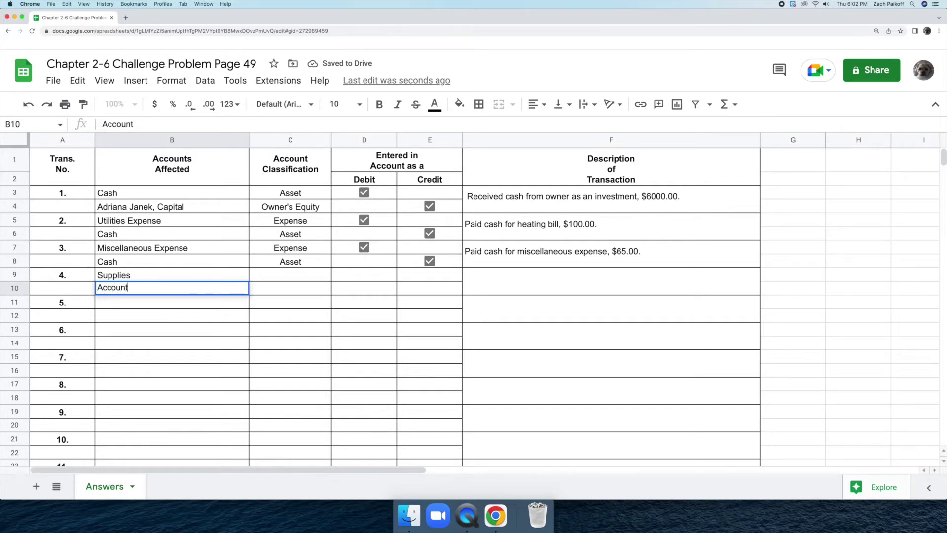
pyautogui.write('s Payable-Tri ')
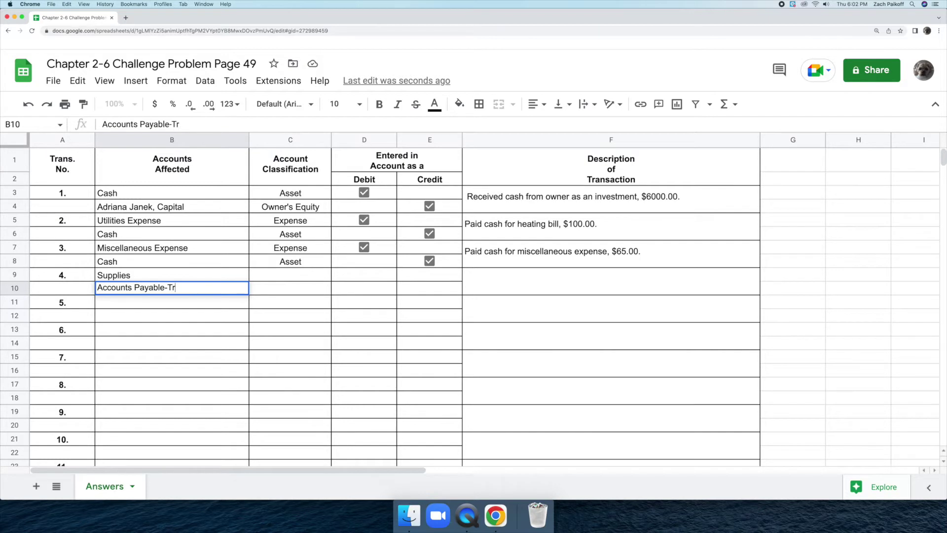
pyautogui.write('City ')
pyautogui.write('Supplies')
pyautogui.press('Return')
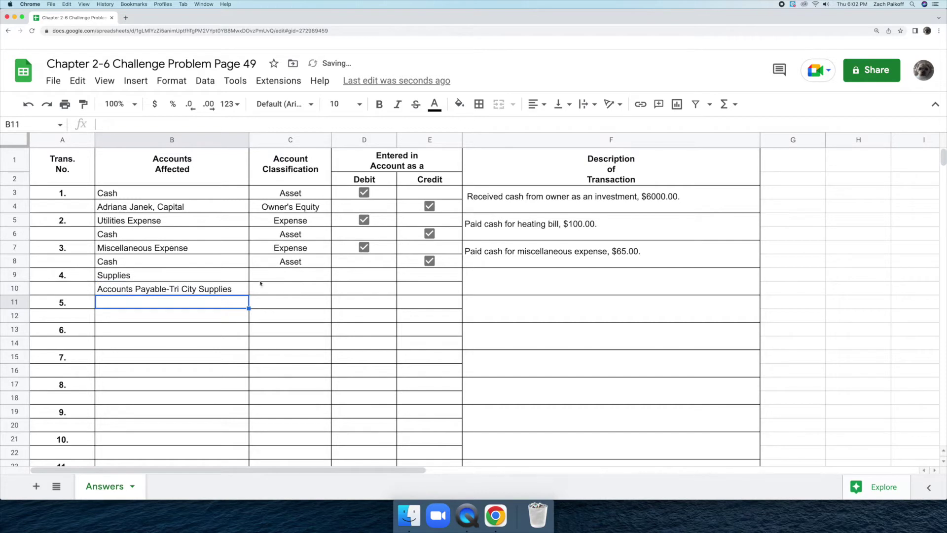
pyautogui.click(271, 277)
pyautogui.write('Asset')
pyautogui.press('Return')
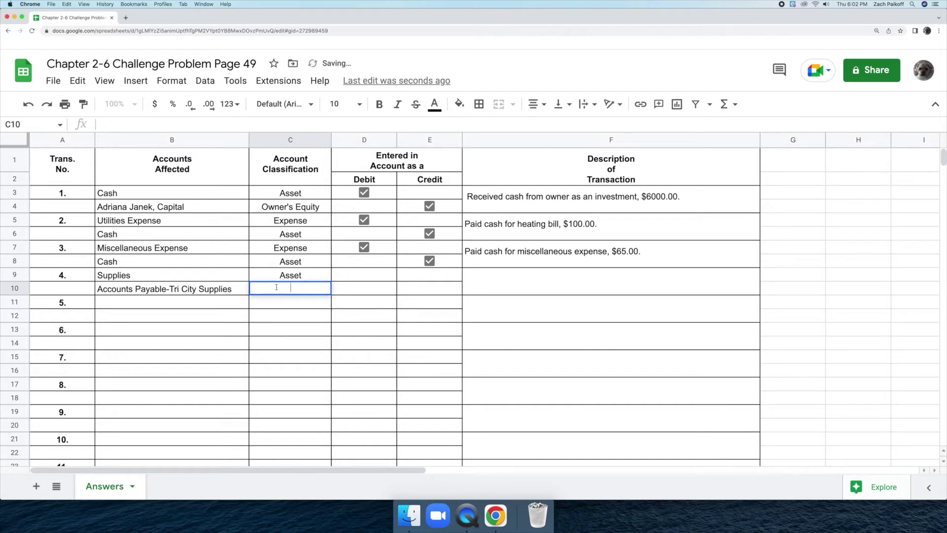
pyautogui.write('Liability')
pyautogui.press('Return')
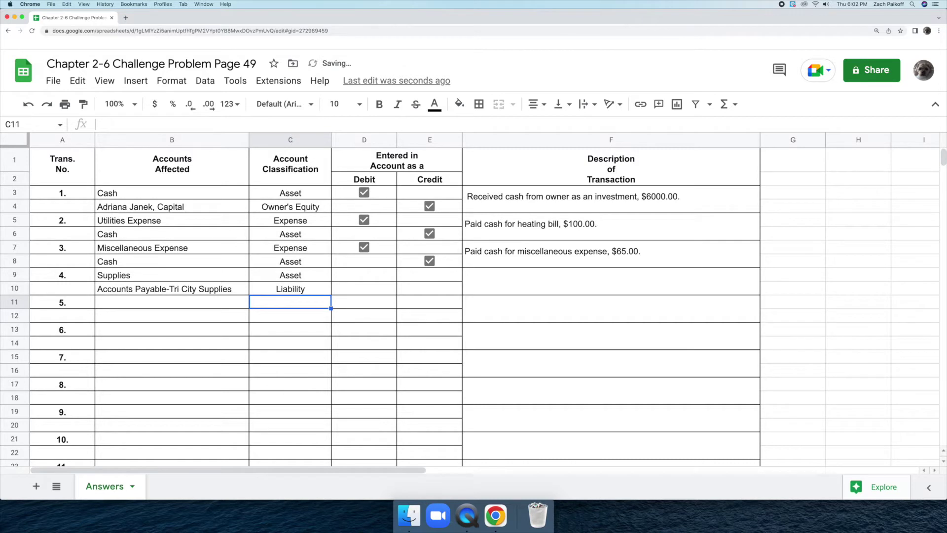
# Add ticked checkboxes in D9 for the Supplies debit and E10 for the payable credit.
pyautogui.click(361, 274)
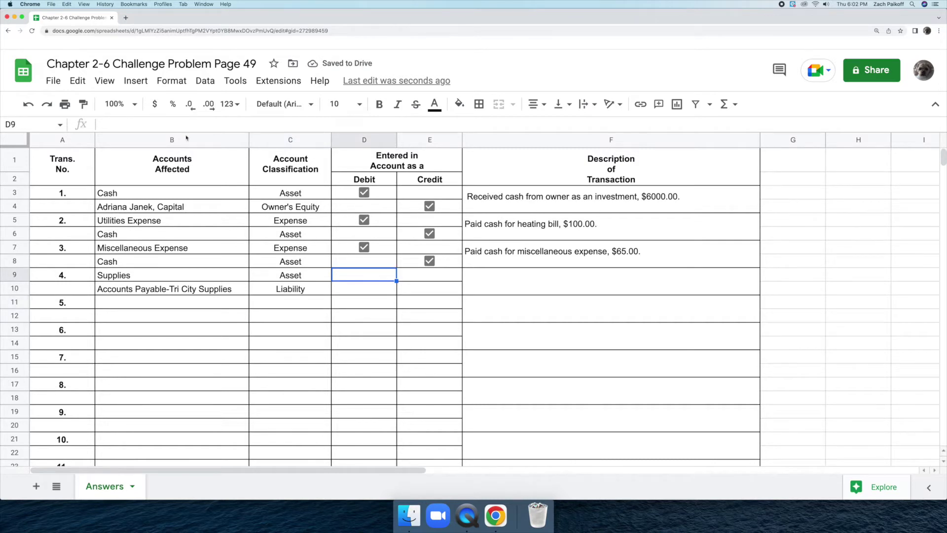
pyautogui.click(136, 81)
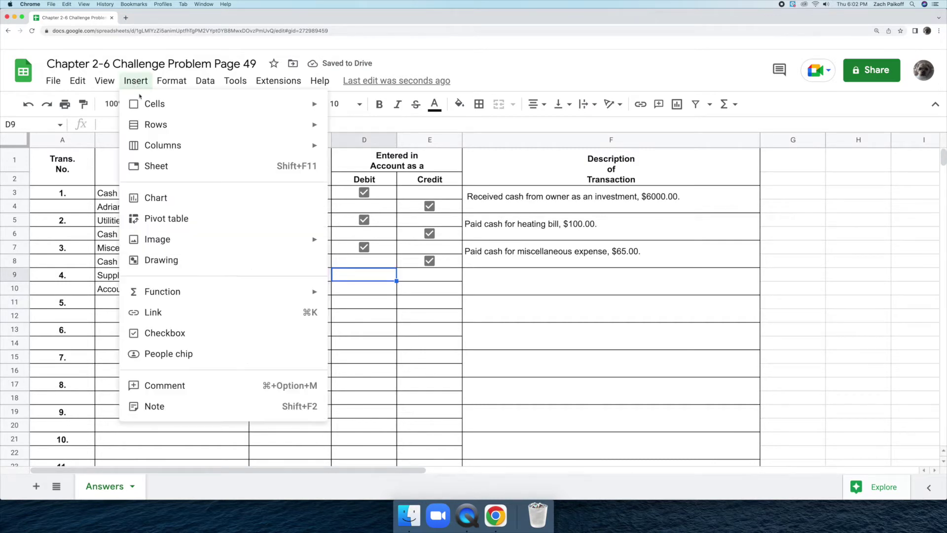
pyautogui.click(208, 332)
pyautogui.click(364, 275)
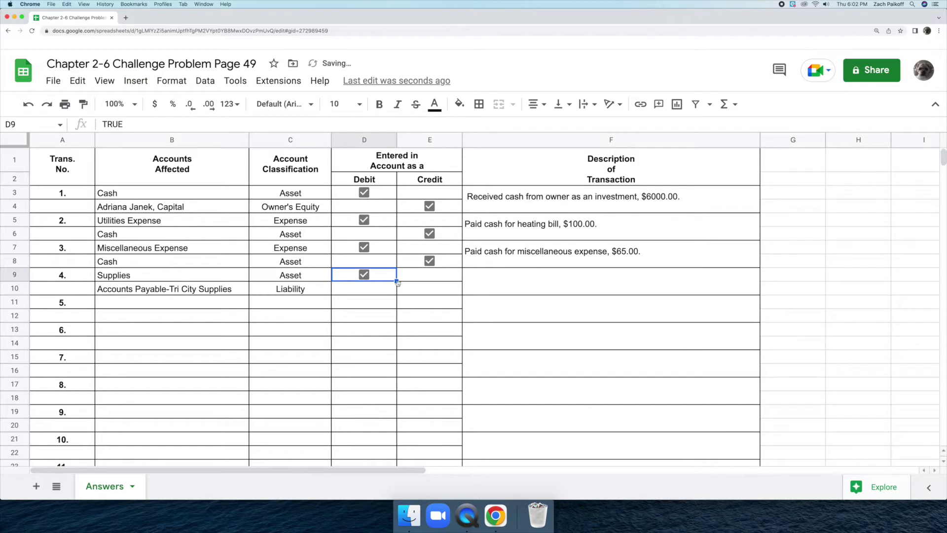
pyautogui.click(420, 291)
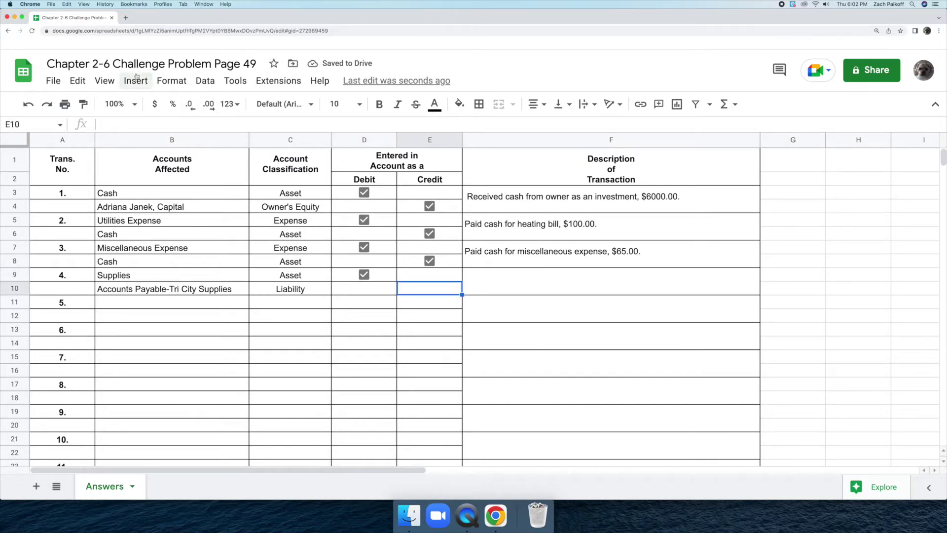
pyautogui.click(136, 80)
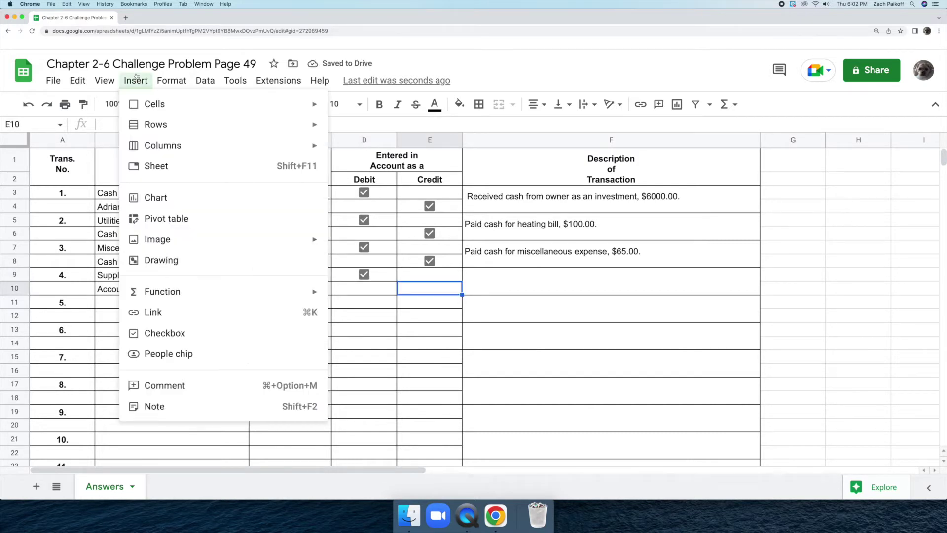
pyautogui.click(190, 332)
pyautogui.click(430, 288)
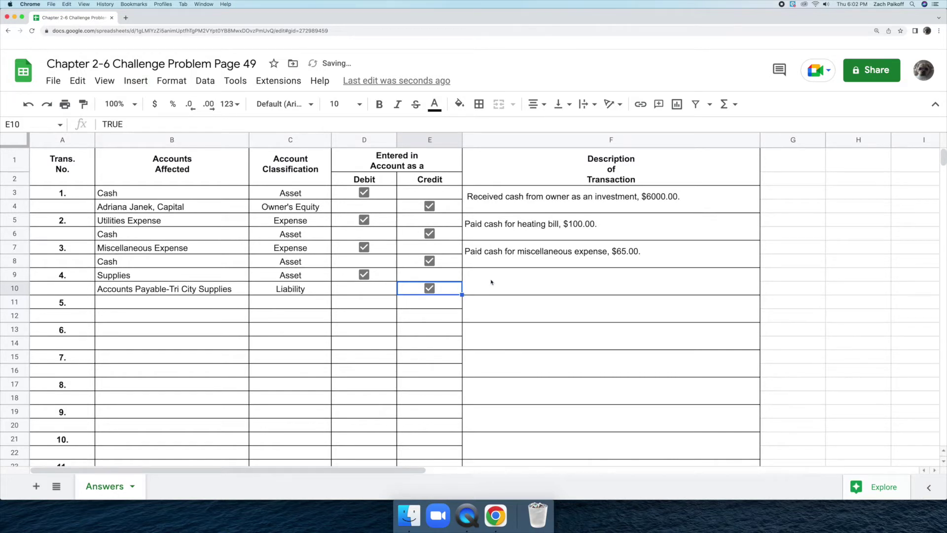
# Type 'Bought supplies on account from Tri City Supplies, $1,100.00.' into F9:F10.
pyautogui.click(491, 282)
pyautogui.write('Bought s')
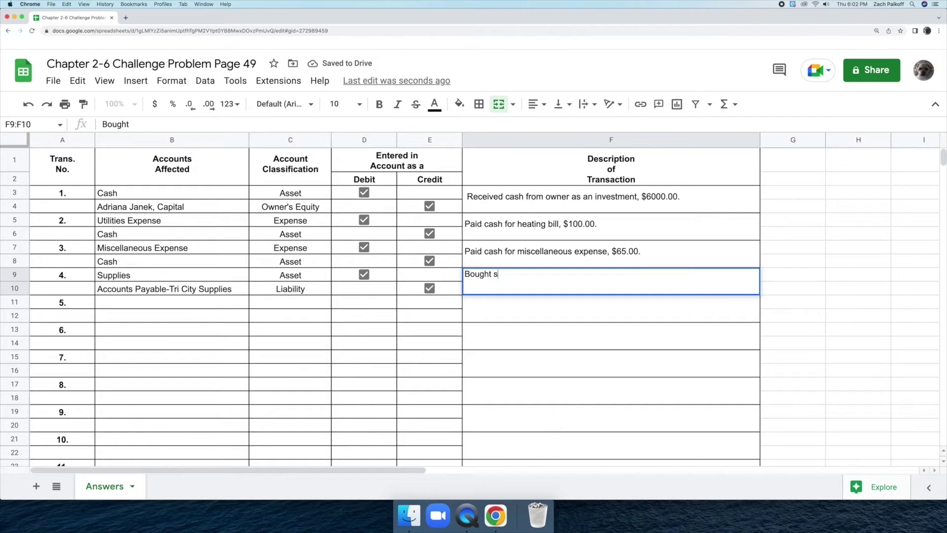
pyautogui.write('upplies on account from Tri City Supplies, $')
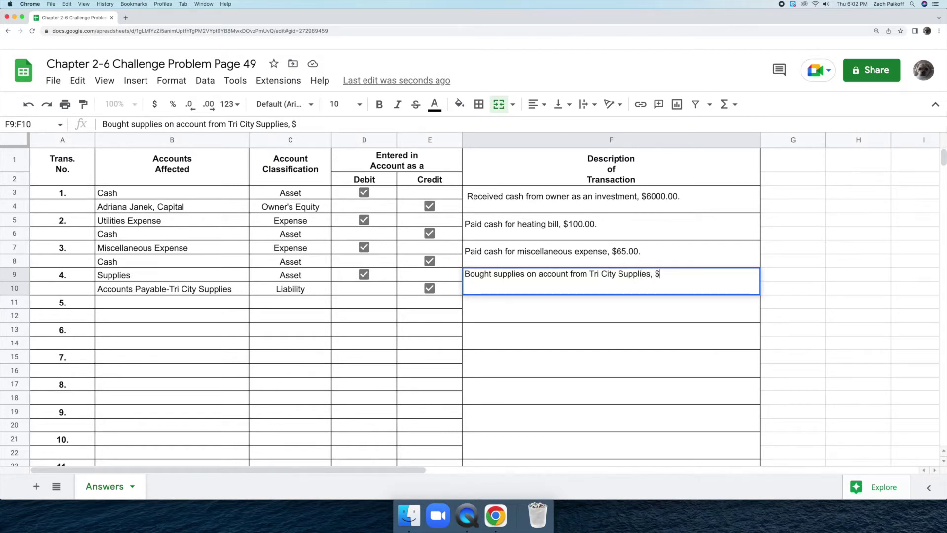
pyautogui.write('1,100.00.')
pyautogui.click(220, 305)
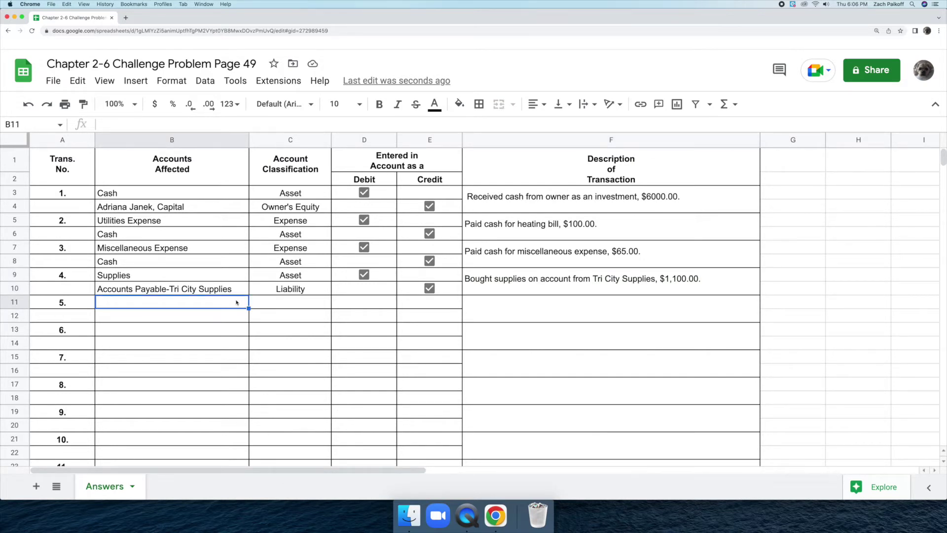
# Enter Cash (Asset) and Sales (Revenue) as transaction 5's accounts in B11:C12.
pyautogui.doubleClick(236, 301)
pyautogui.write('Cash')
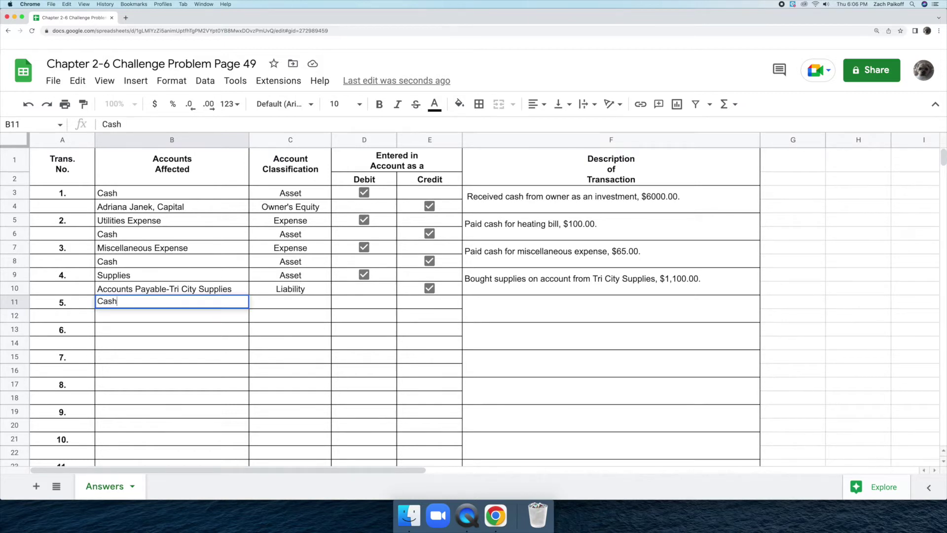
pyautogui.press('Return')
pyautogui.doubleClick(235, 316)
pyautogui.write('Sales')
pyautogui.press('Return')
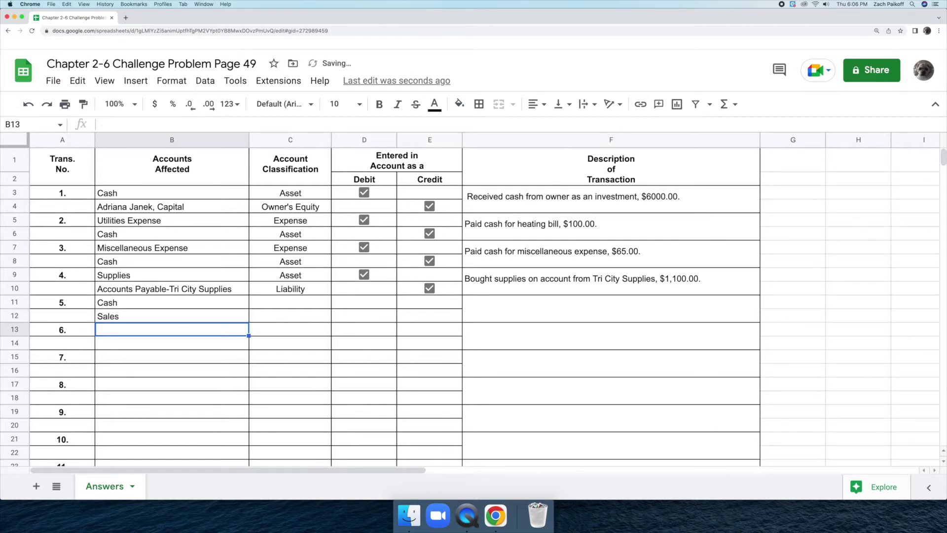
pyautogui.click(294, 306)
pyautogui.write('Asset')
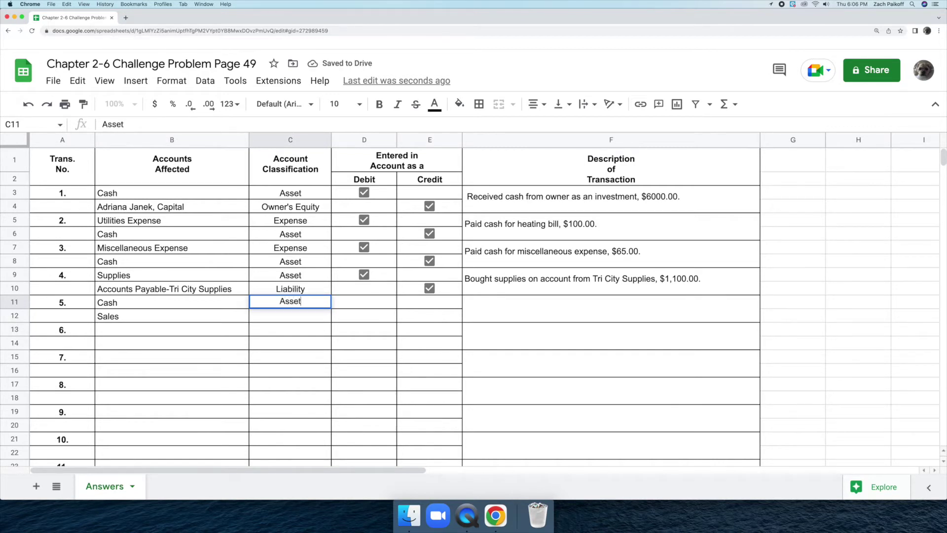
pyautogui.press('Return')
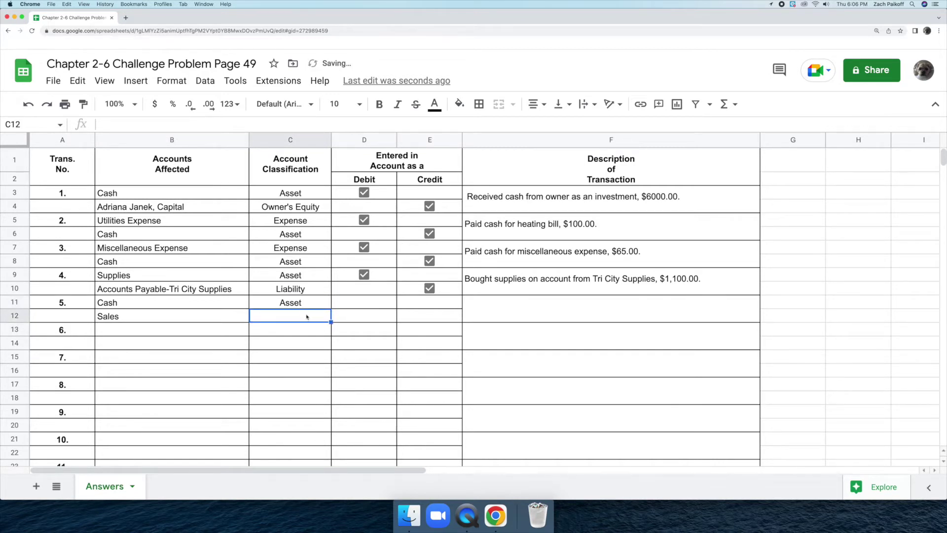
pyautogui.write('Revenue')
pyautogui.press('Return')
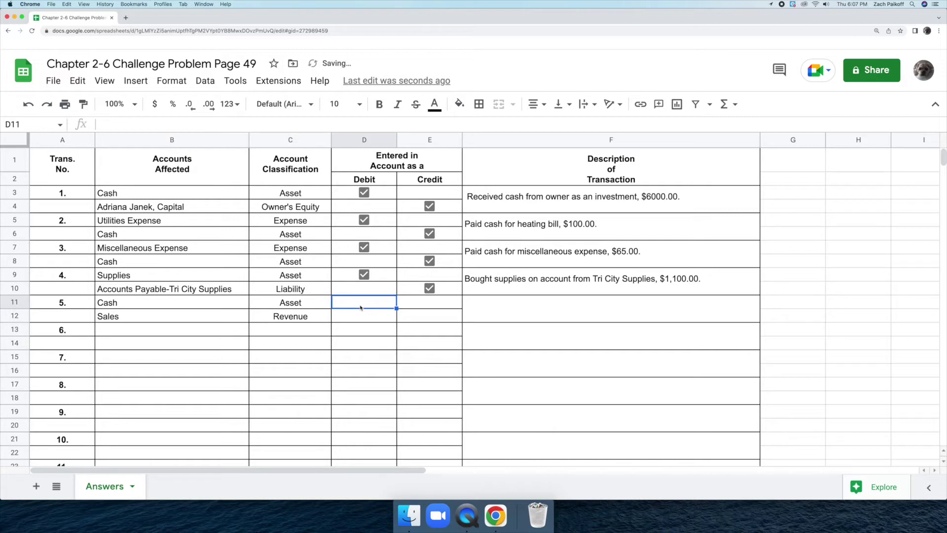
# Add ticked checkboxes in D11 for the Cash debit and E12 for the Sales credit.
pyautogui.click(142, 81)
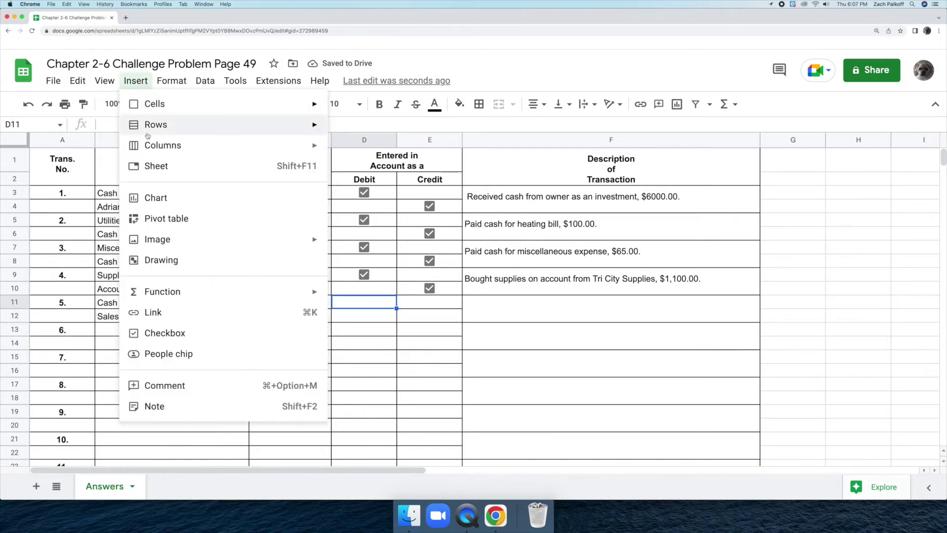
pyautogui.click(197, 332)
pyautogui.click(363, 303)
pyautogui.click(423, 318)
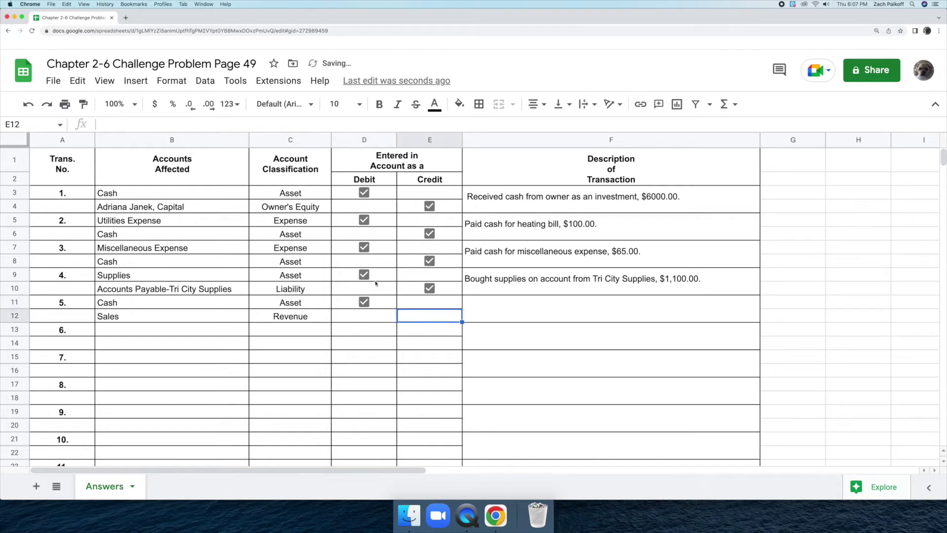
pyautogui.click(136, 81)
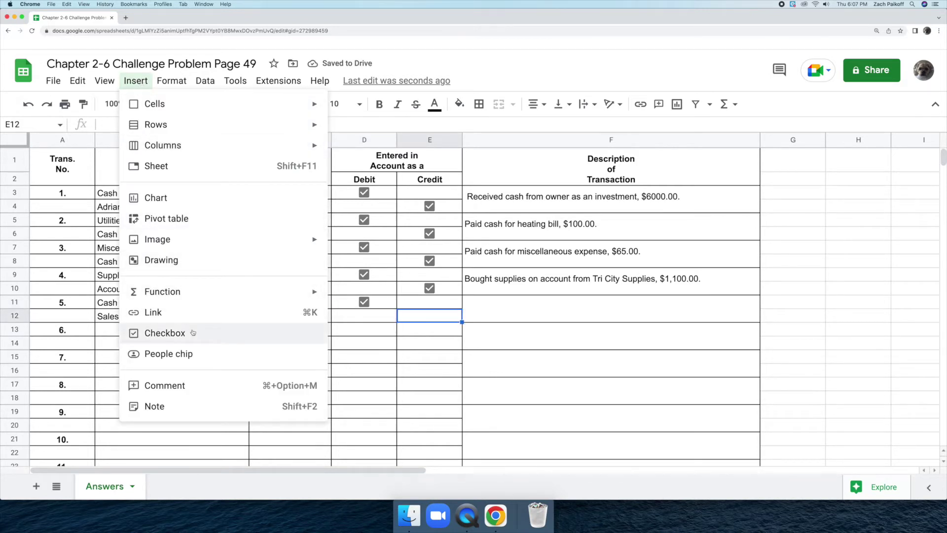
pyautogui.click(165, 333)
pyautogui.click(428, 315)
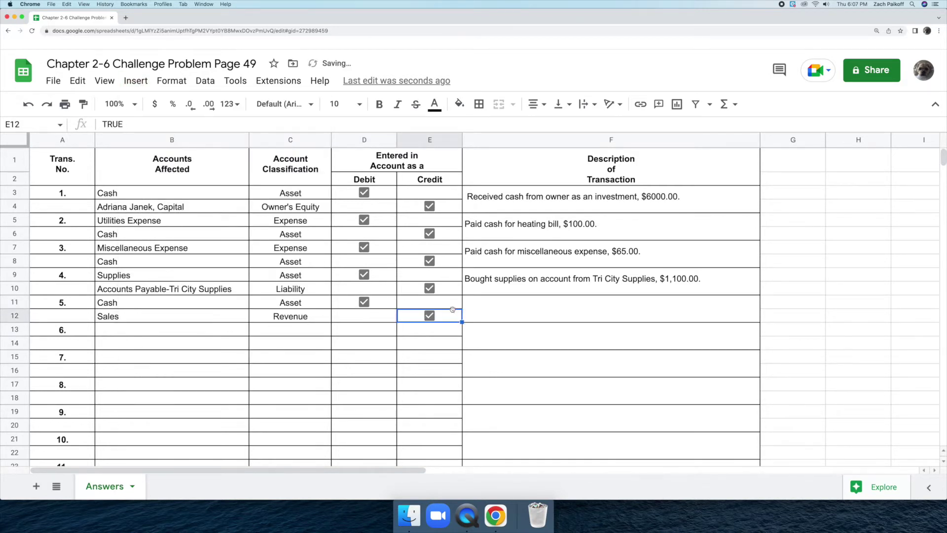
# Describe transaction 5 as 'Received cash from sales, $700.00' in F11:F12.
pyautogui.click(491, 309)
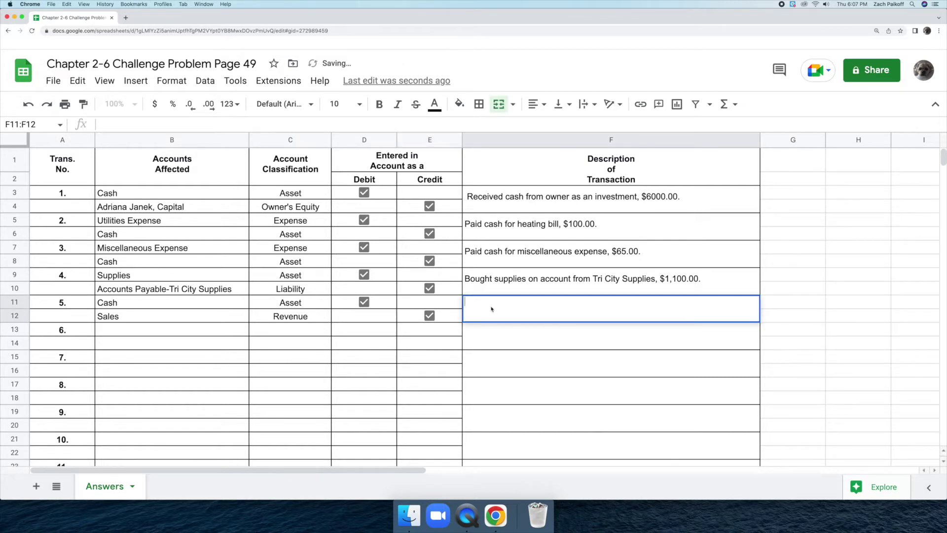
pyautogui.write('Received cash from sales, $700.00.')
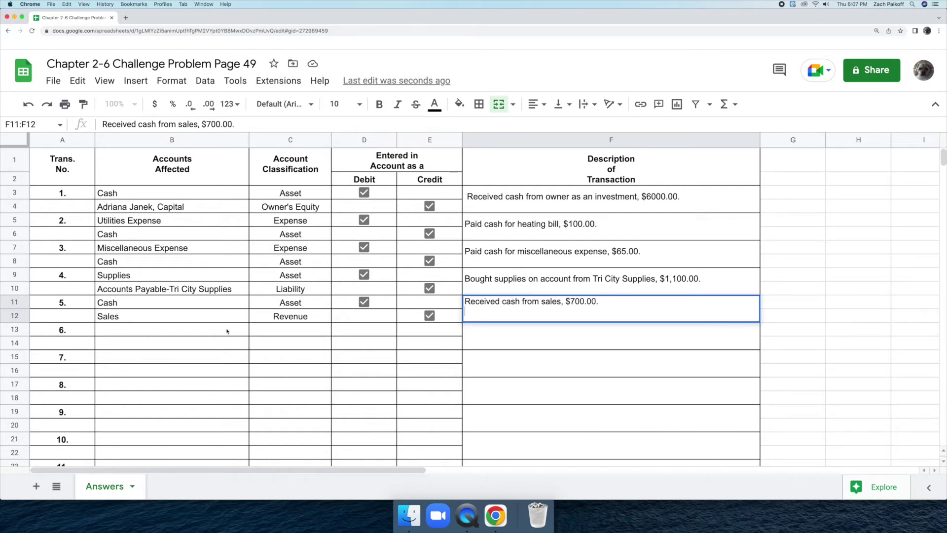
pyautogui.click(207, 331)
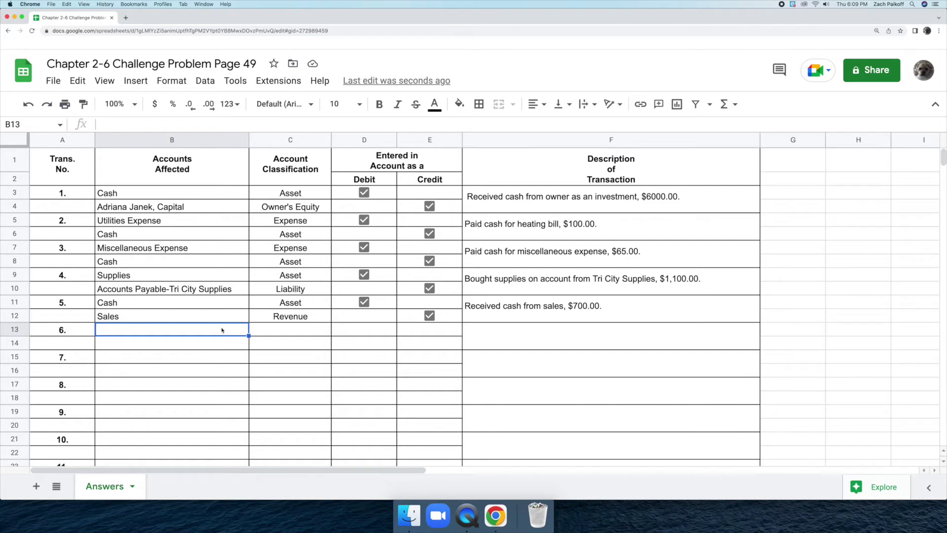
pyautogui.doubleClick(221, 329)
# Enter Advertising Expense (Expense) and Cash (Asset) as transaction 6's accounts in B13:C14.
pyautogui.write('Advertising Expense')
pyautogui.press('Return')
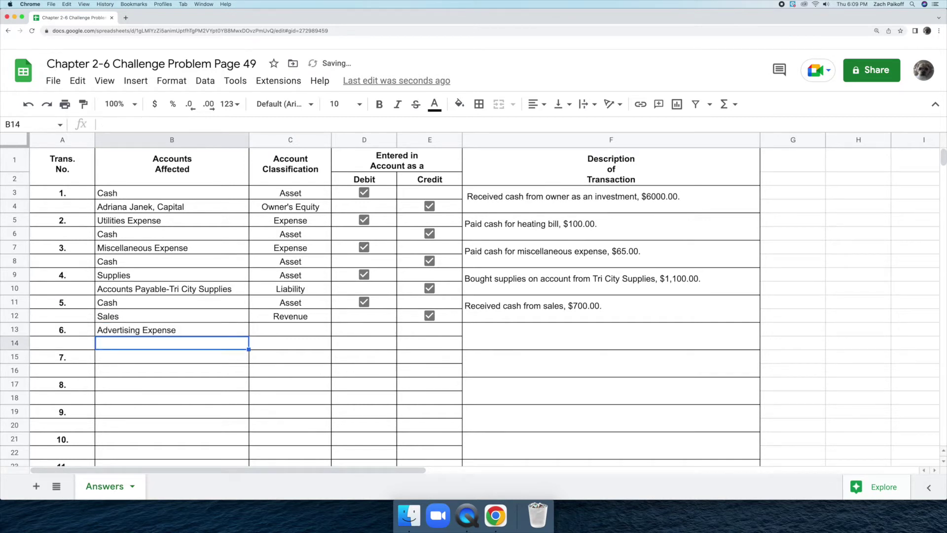
pyautogui.doubleClick(224, 345)
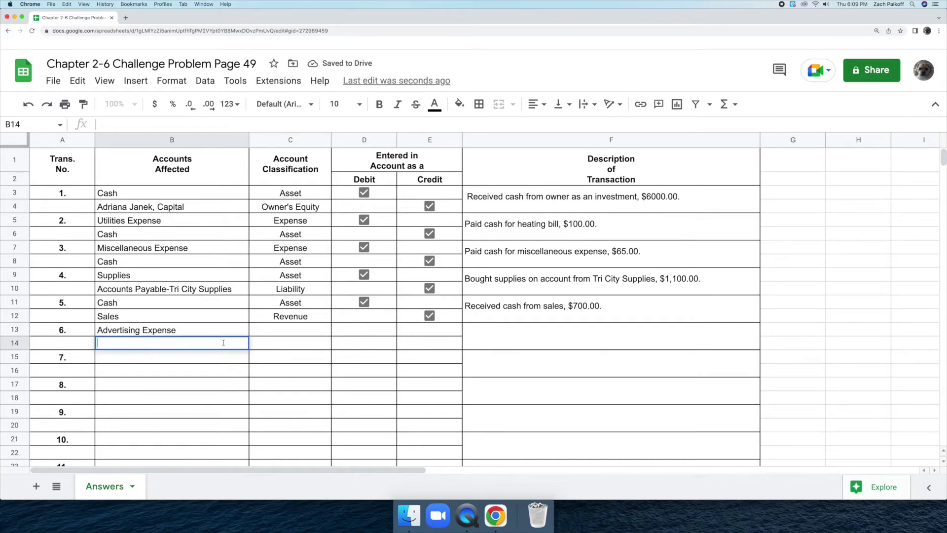
pyautogui.write('Cash')
pyautogui.press('Return')
pyautogui.doubleClick(269, 330)
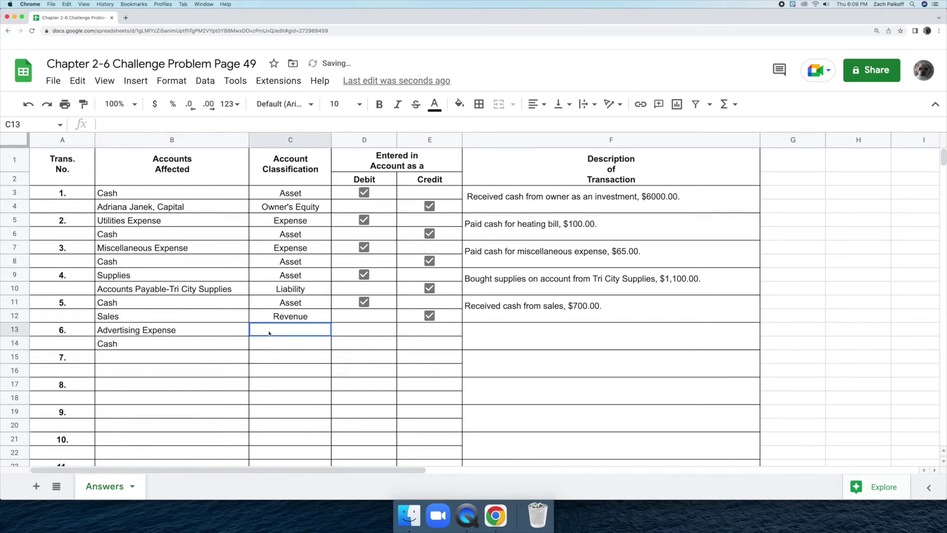
pyautogui.write('Expense')
pyautogui.press('Return')
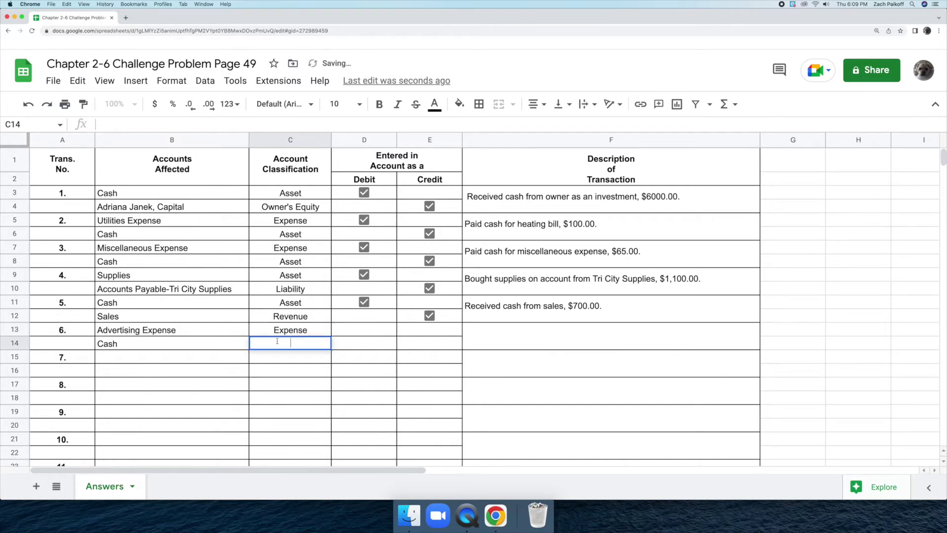
pyautogui.write('Asset')
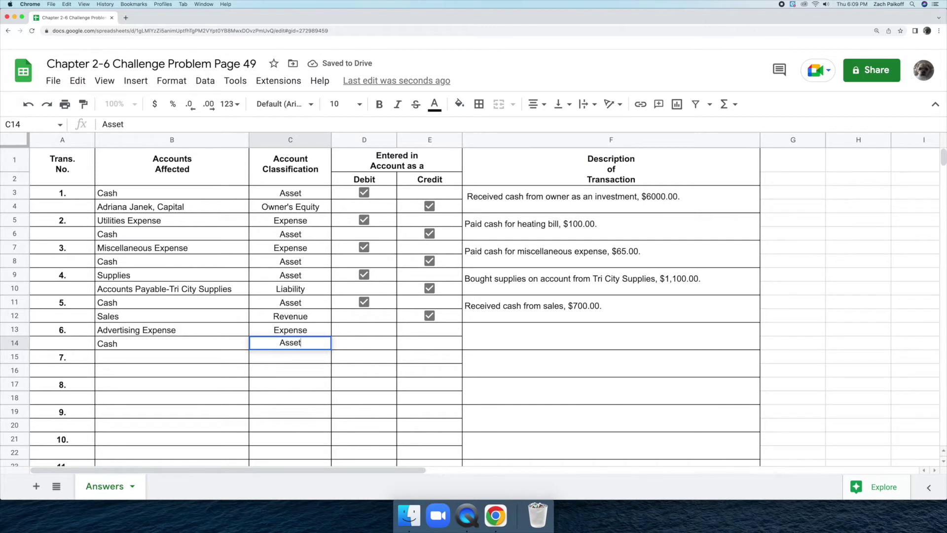
pyautogui.press('Return')
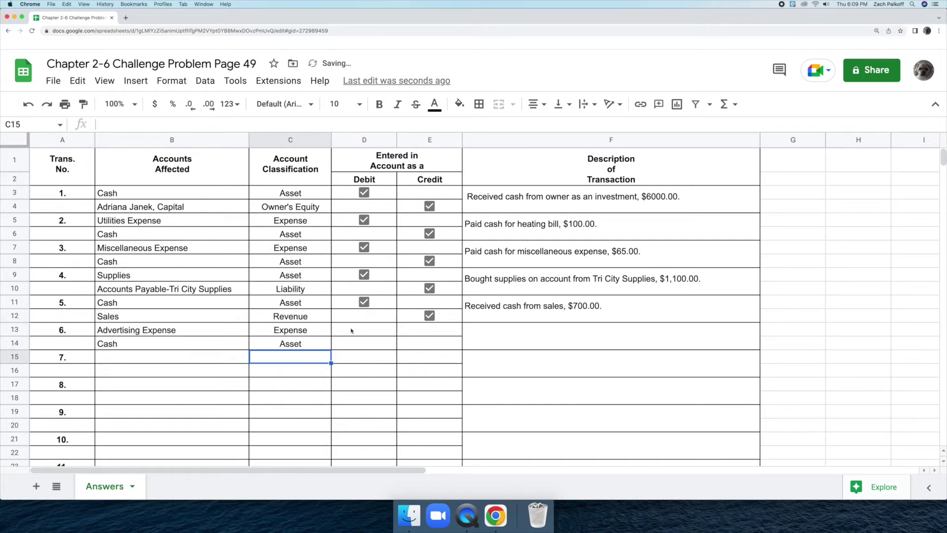
# Add ticked checkboxes in D13 for the debit and E14 for the credit.
pyautogui.click(351, 331)
pyautogui.click(133, 84)
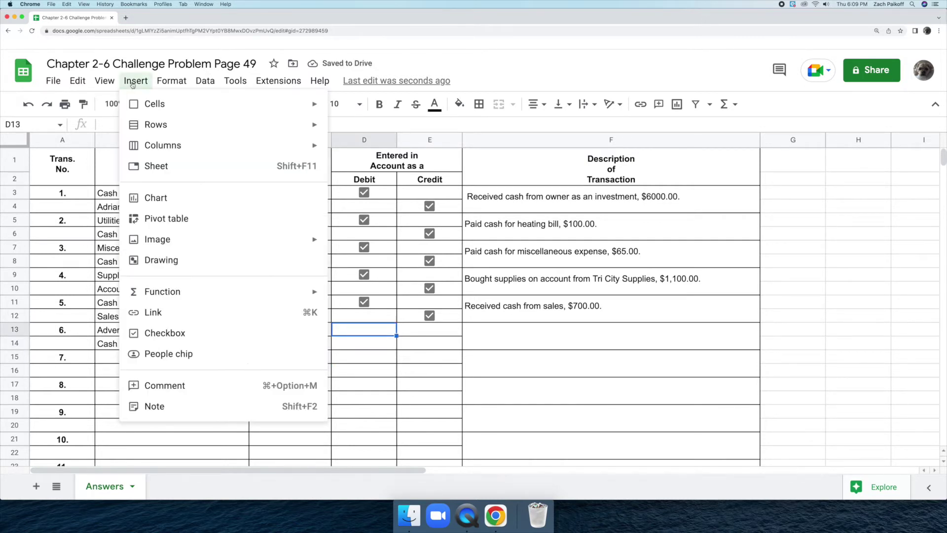
pyautogui.click(187, 333)
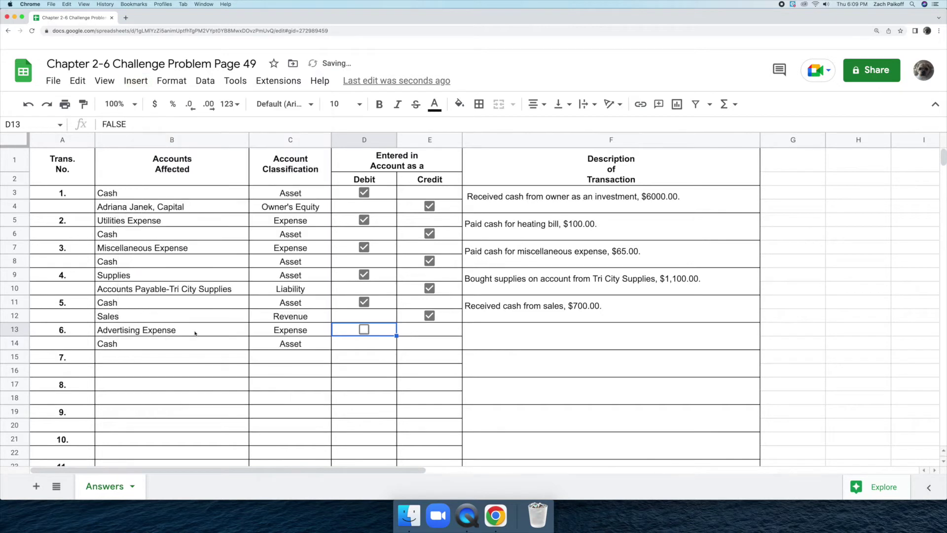
pyautogui.click(364, 329)
pyautogui.click(420, 344)
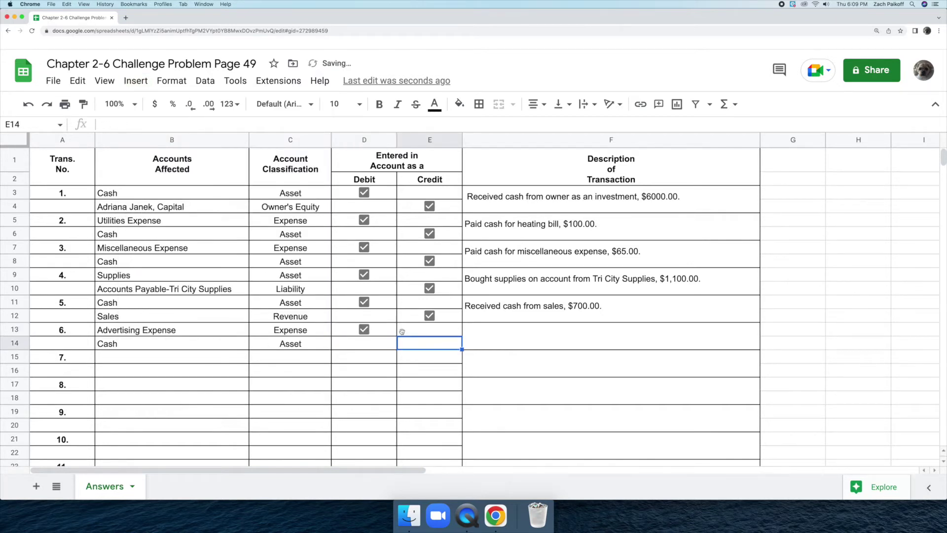
pyautogui.click(143, 83)
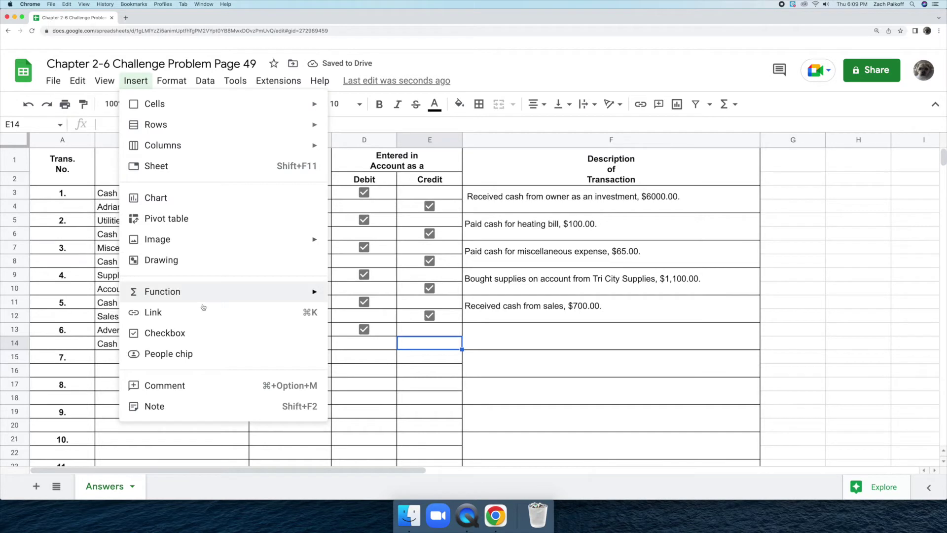
pyautogui.click(205, 333)
pyautogui.click(428, 344)
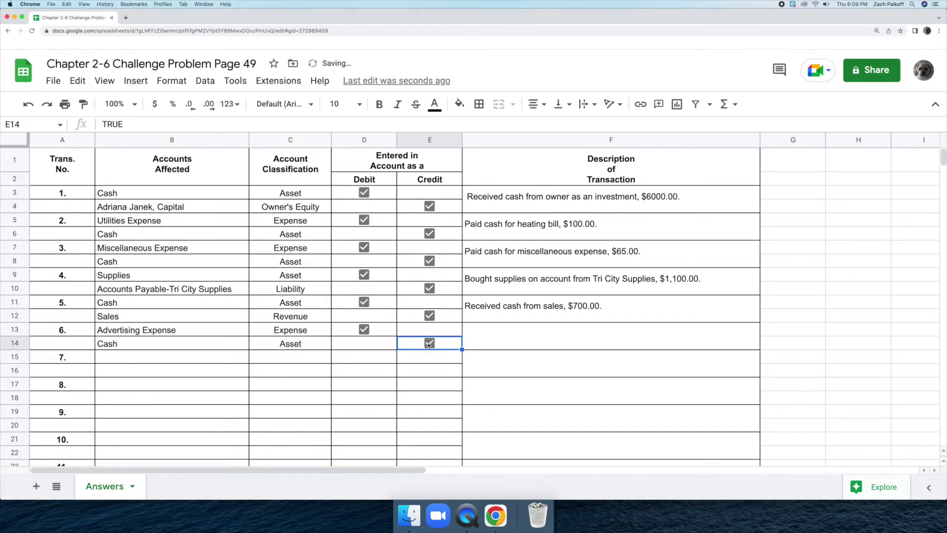
# Describe transaction 6 as 'Paid cash for advertising, $75.00' in F13:F14.
pyautogui.doubleClick(487, 335)
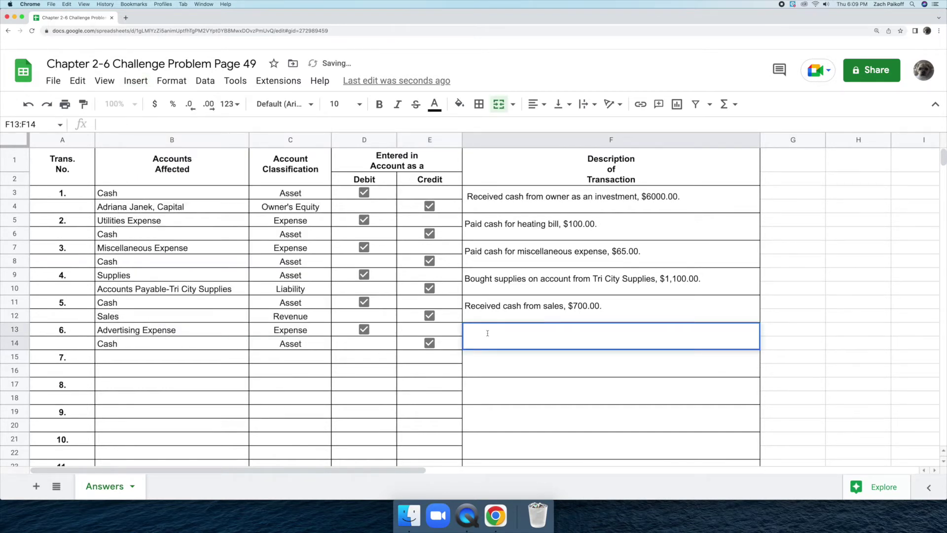
pyautogui.write('Paid cash for advertising, $')
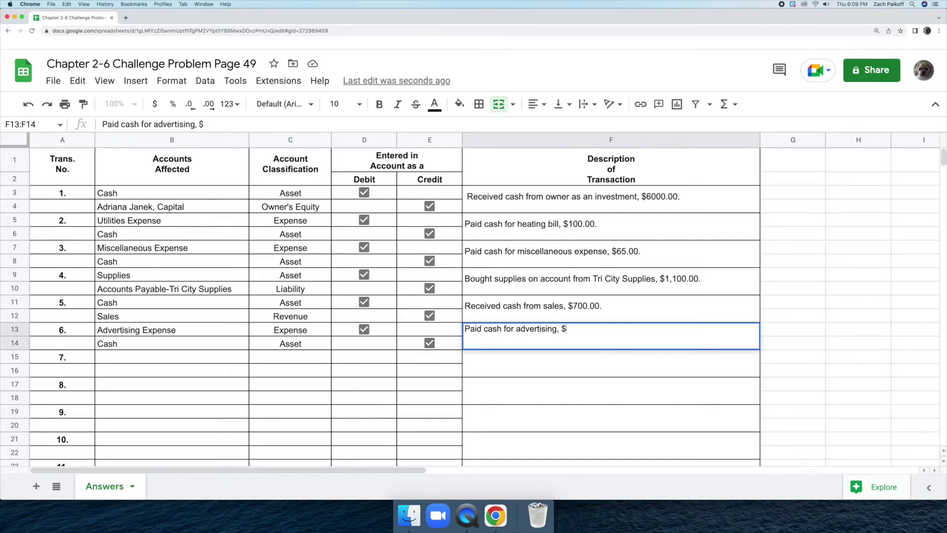
pyautogui.write('75.00.')
pyautogui.click(212, 356)
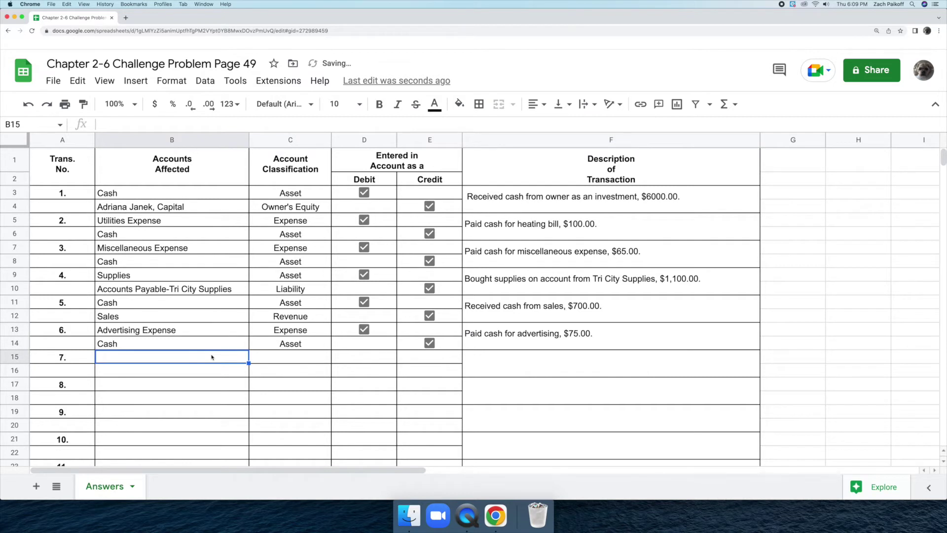
pyautogui.doubleClick(232, 356)
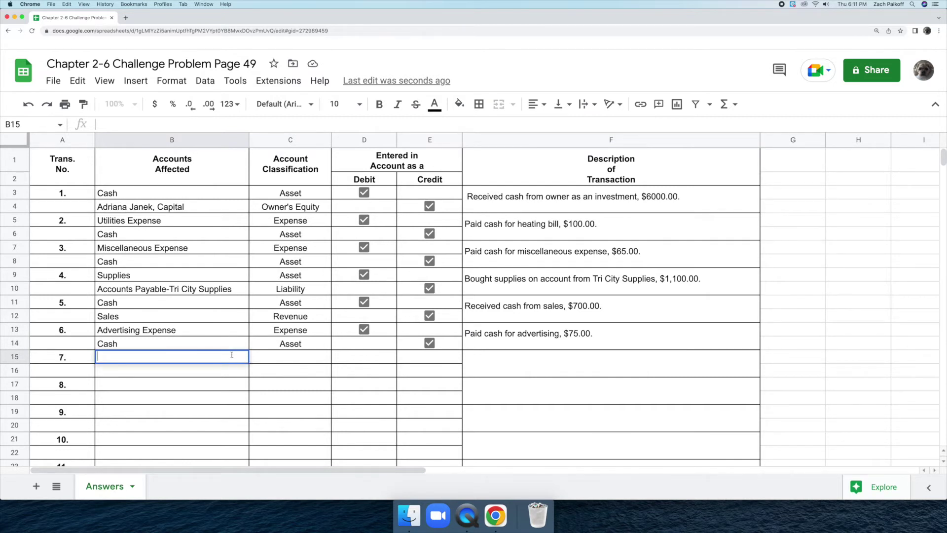
# Enter Rent Expense (Expense) and Cash (Asset) as transaction 7's accounts in B15:C16.
pyautogui.write('Rent ')
pyautogui.write('Expense')
pyautogui.press('Return')
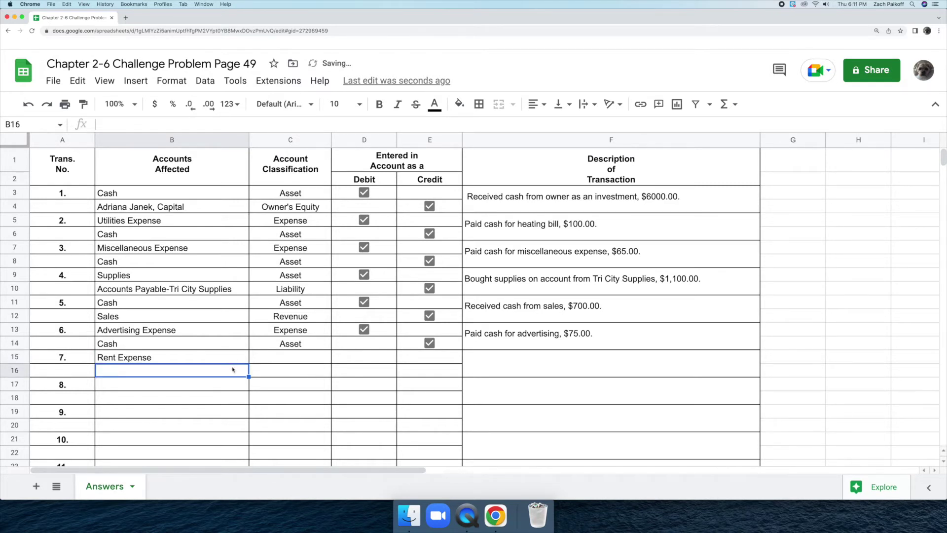
pyautogui.doubleClick(232, 369)
pyautogui.write('Cash')
pyautogui.press('Return')
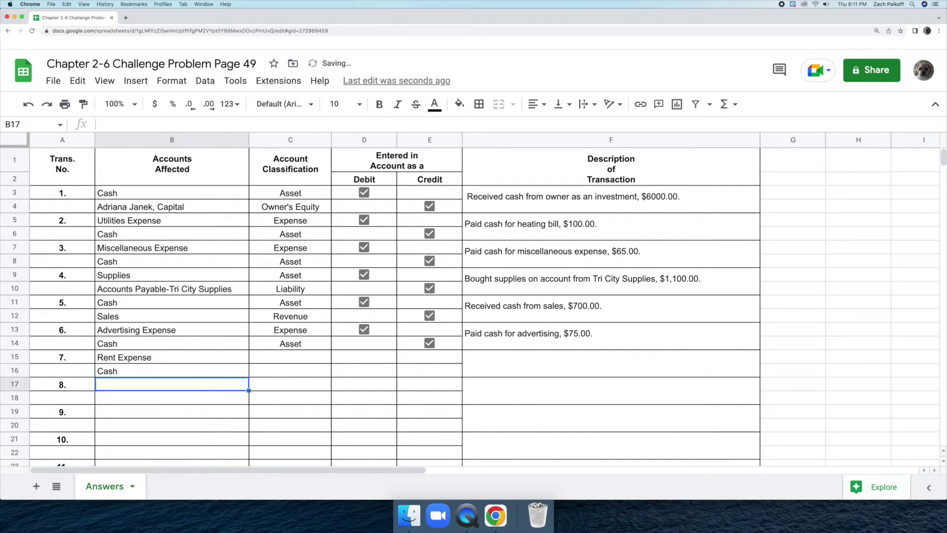
pyautogui.click(290, 356)
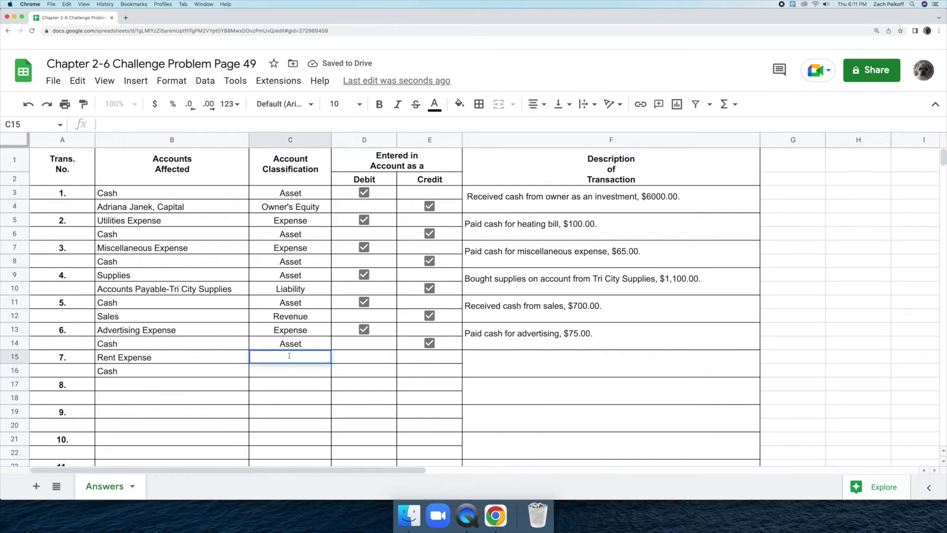
pyautogui.write('Expense')
pyautogui.press('Return')
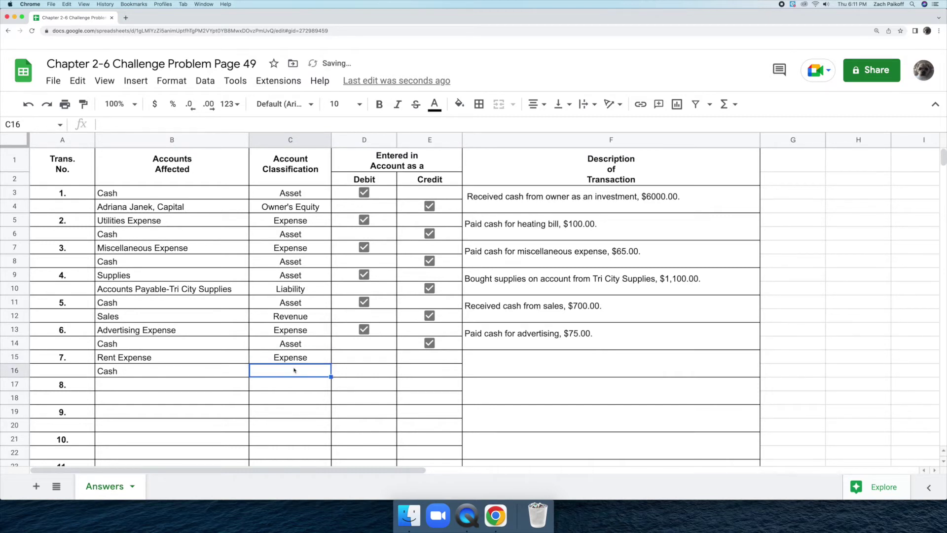
pyautogui.write('Asset')
pyautogui.press('Return')
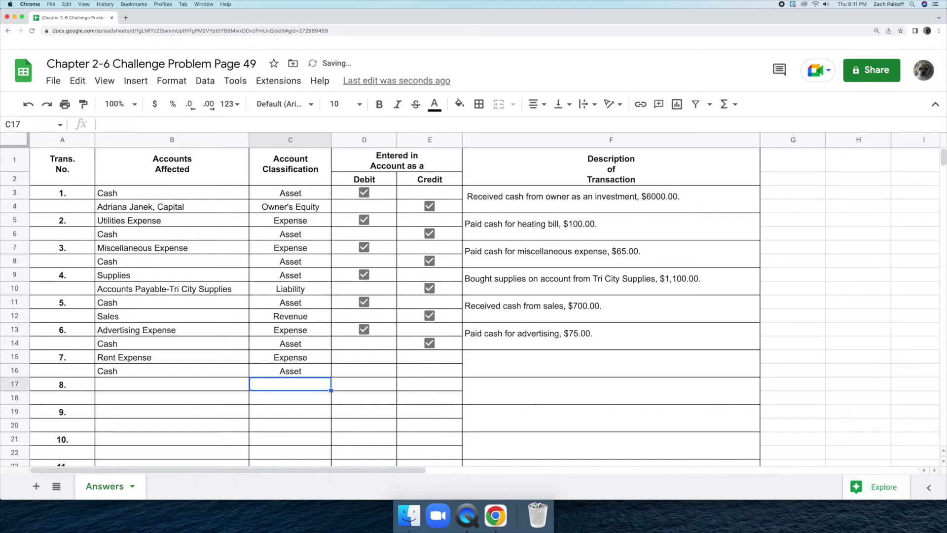
# Add ticked checkboxes in D15 for the debit and E16 for the credit.
pyautogui.click(363, 357)
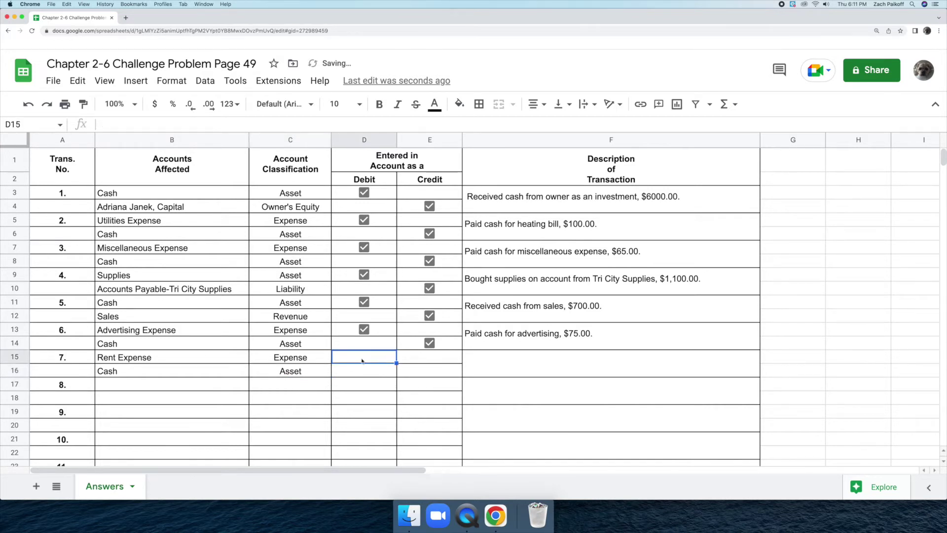
pyautogui.click(136, 81)
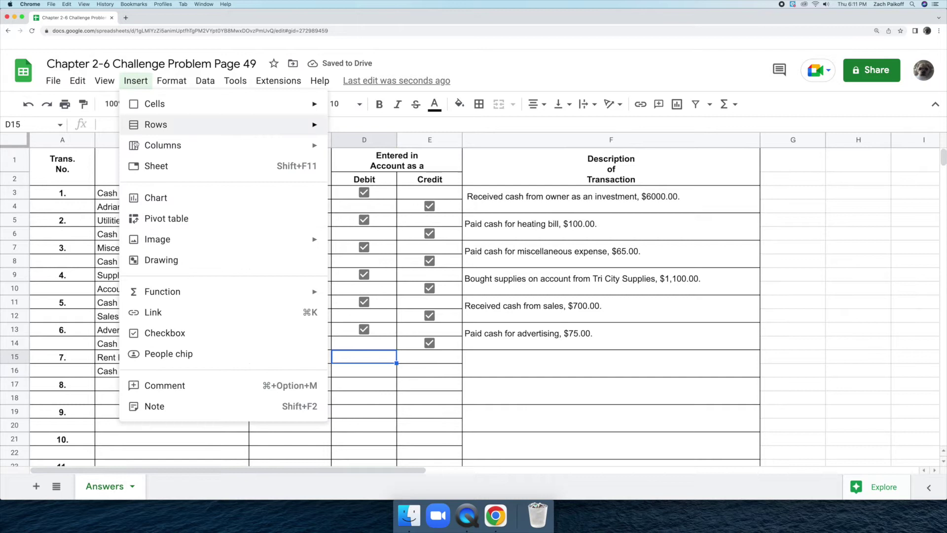
pyautogui.click(194, 332)
pyautogui.click(364, 356)
pyautogui.click(419, 374)
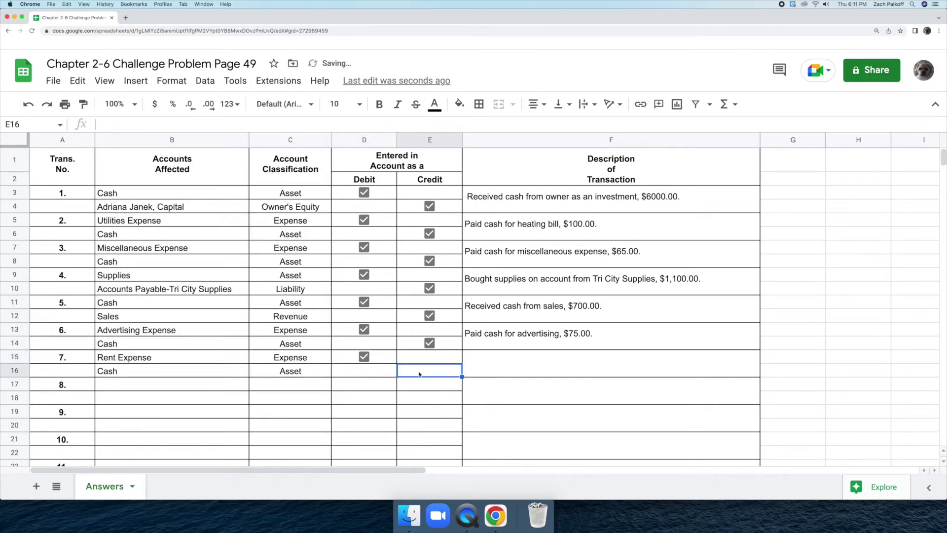
pyautogui.click(135, 81)
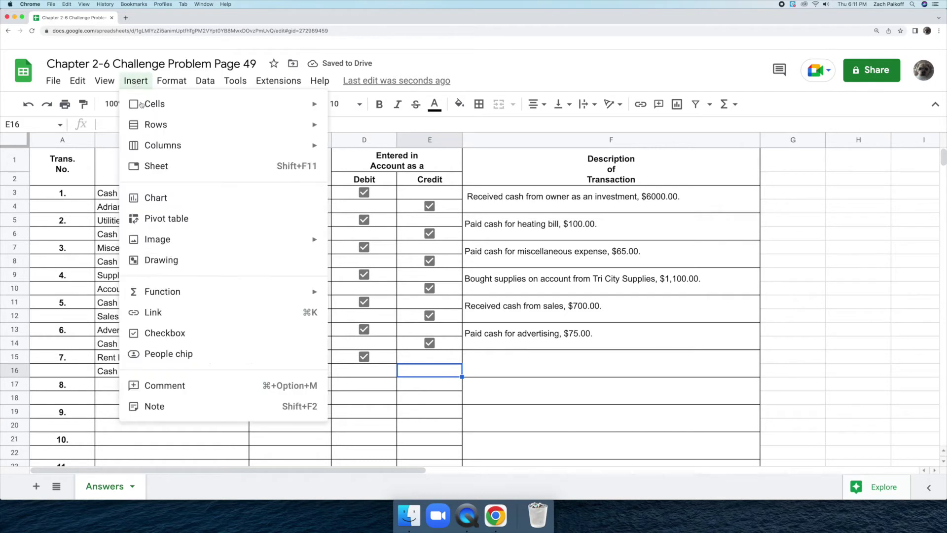
pyautogui.click(194, 333)
pyautogui.click(429, 370)
# Describe transaction 7 as 'Paid cash for rent, $900.00' in F15:F16.
pyautogui.click(496, 363)
pyautogui.doubleClick(496, 362)
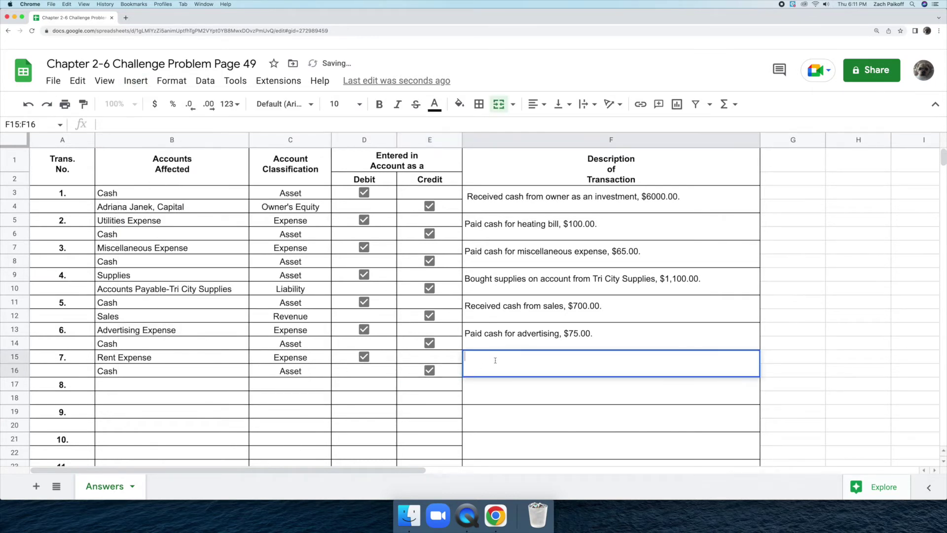
pyautogui.write('Paid cash for rent, $900.00.')
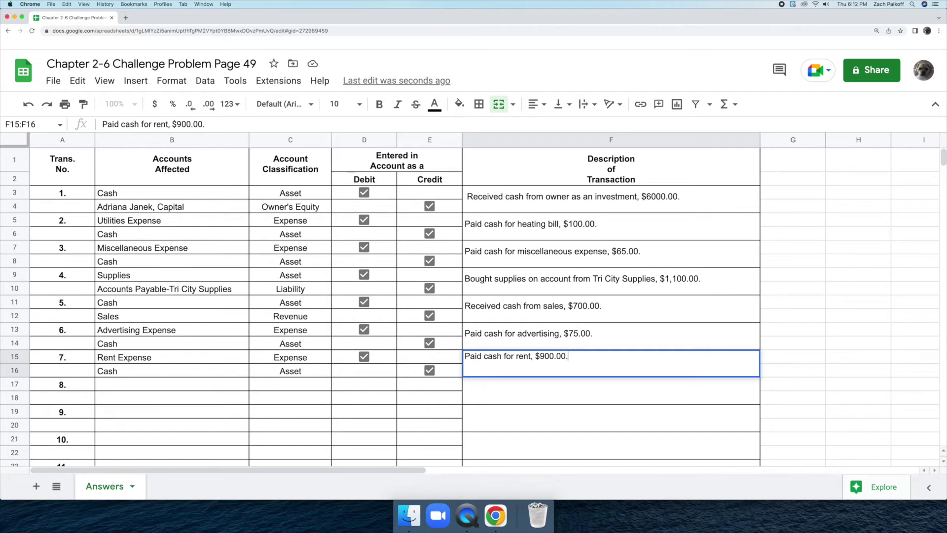
pyautogui.click(221, 383)
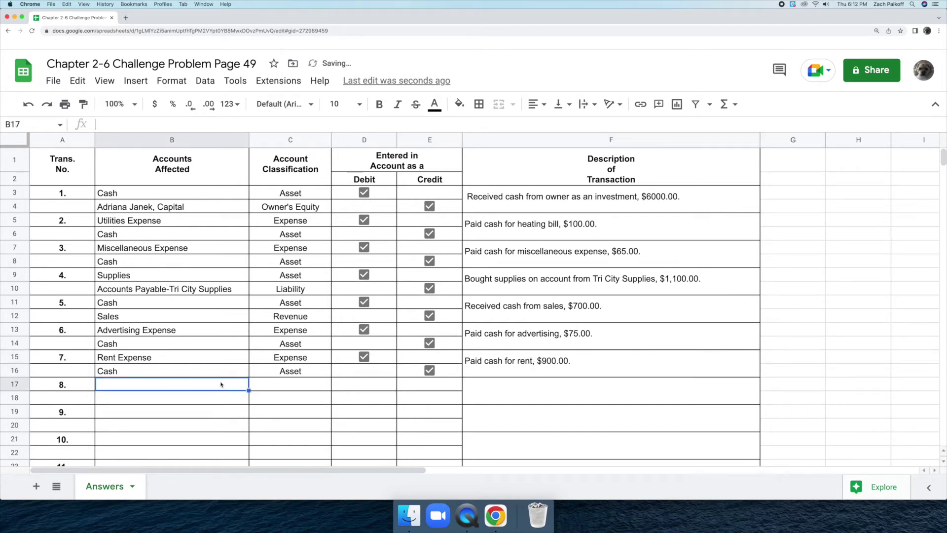
# Enter Cash (Asset) and Sales (Revenue) in B17:C18 for transaction 8.
pyautogui.doubleClick(225, 383)
pyautogui.write('Cash')
pyautogui.press('Return')
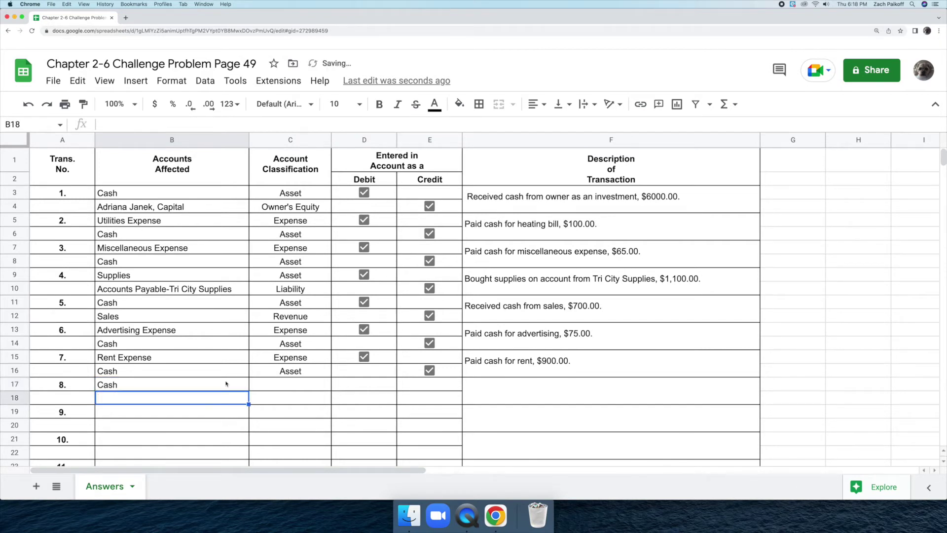
pyautogui.doubleClick(219, 398)
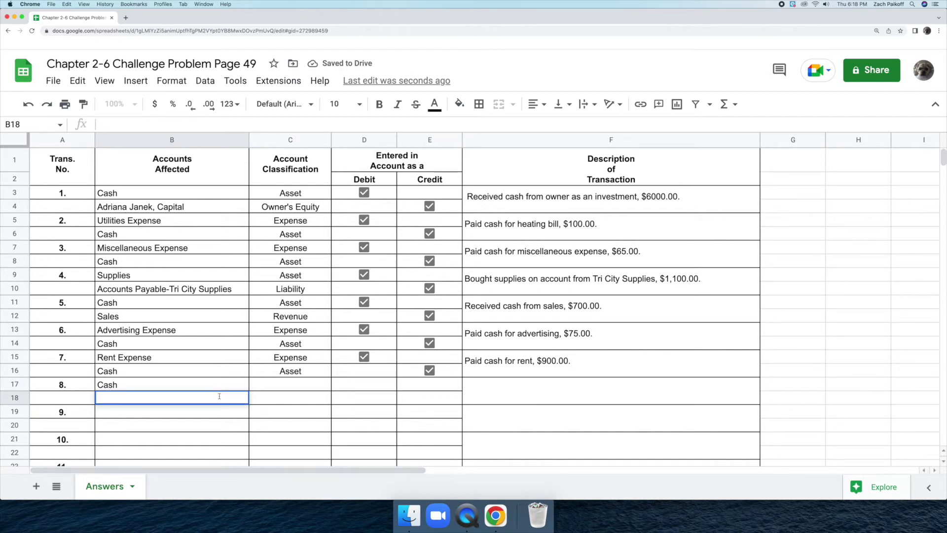
pyautogui.write('Sales')
pyautogui.press('Return')
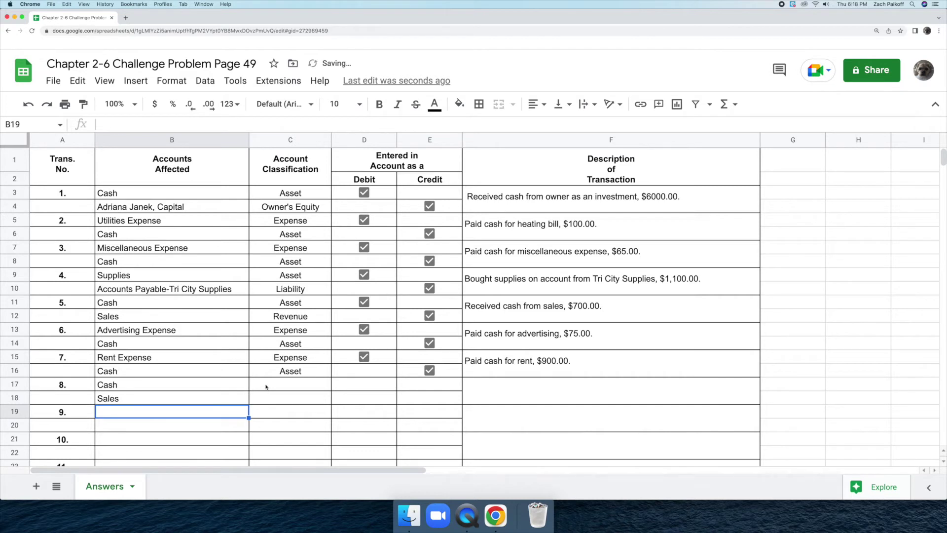
pyautogui.doubleClick(265, 386)
pyautogui.write('Asset')
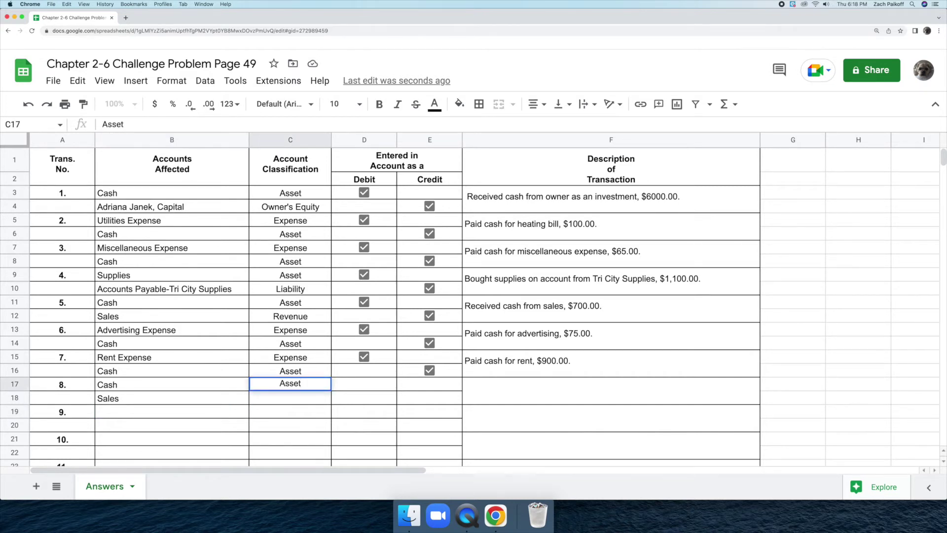
pyautogui.press('Return')
pyautogui.doubleClick(272, 399)
pyautogui.write('Revenue')
pyautogui.press('Return')
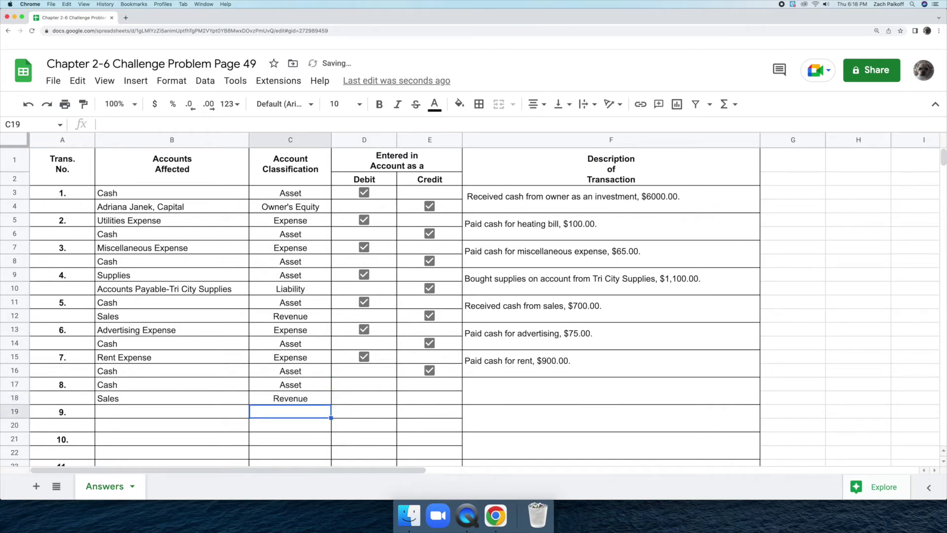
# Insert and tick checkboxes in D17 for the Cash debit and E18 for the Sales credit.
pyautogui.click(347, 384)
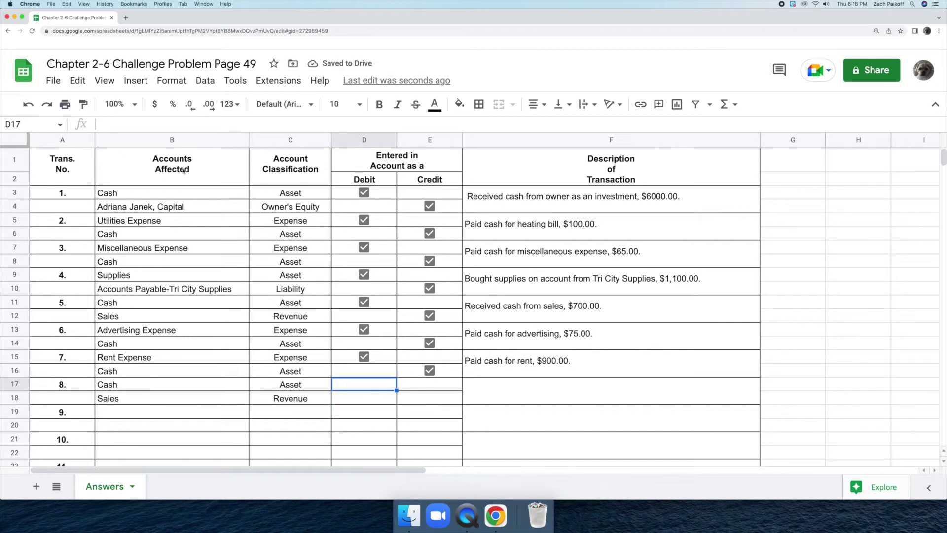
pyautogui.click(135, 81)
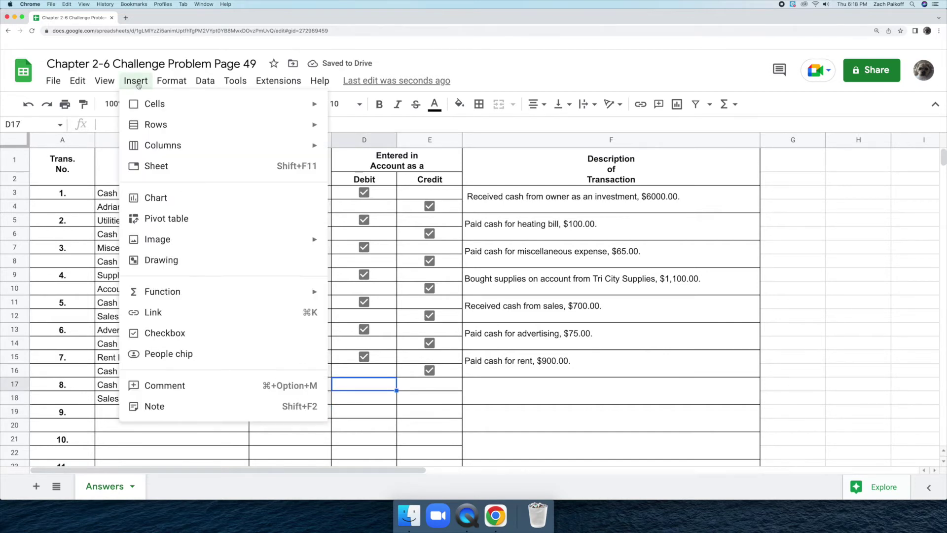
pyautogui.click(205, 332)
pyautogui.click(364, 384)
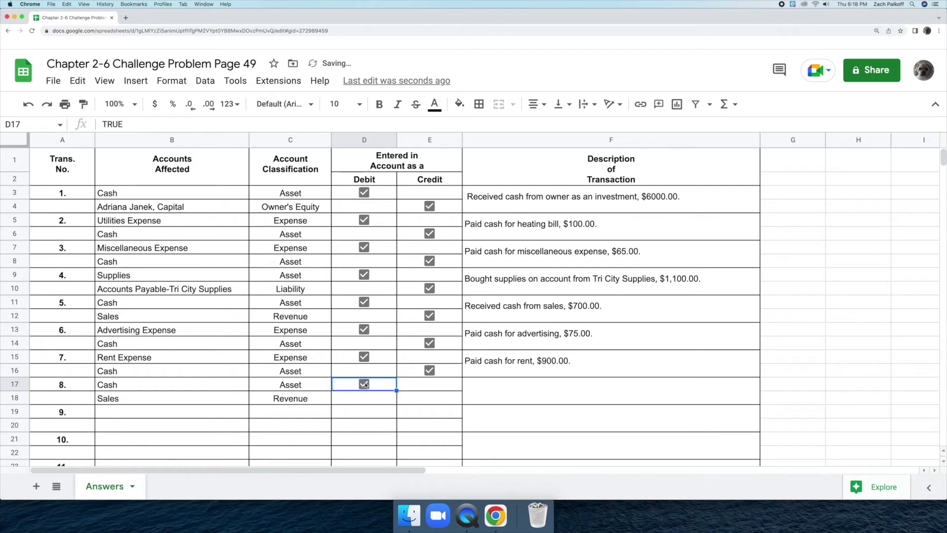
pyautogui.click(421, 397)
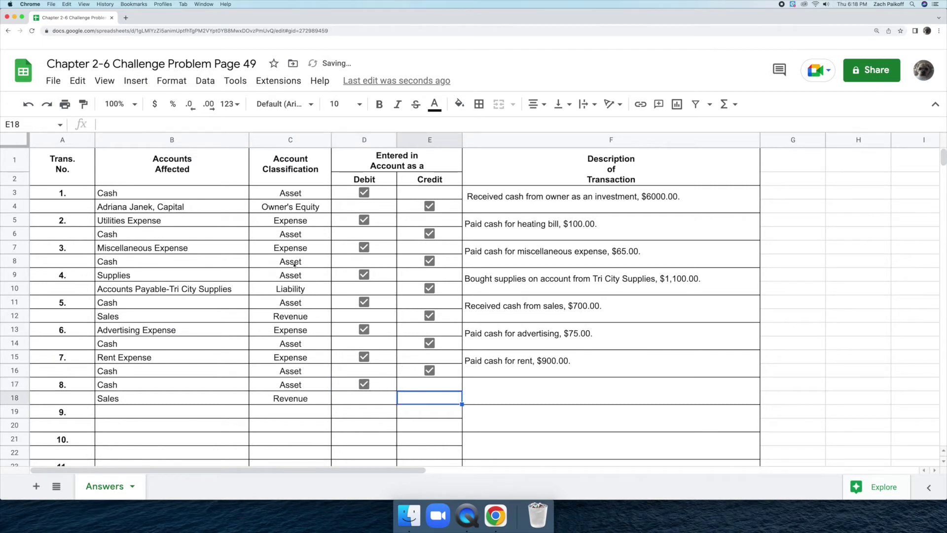
pyautogui.click(147, 83)
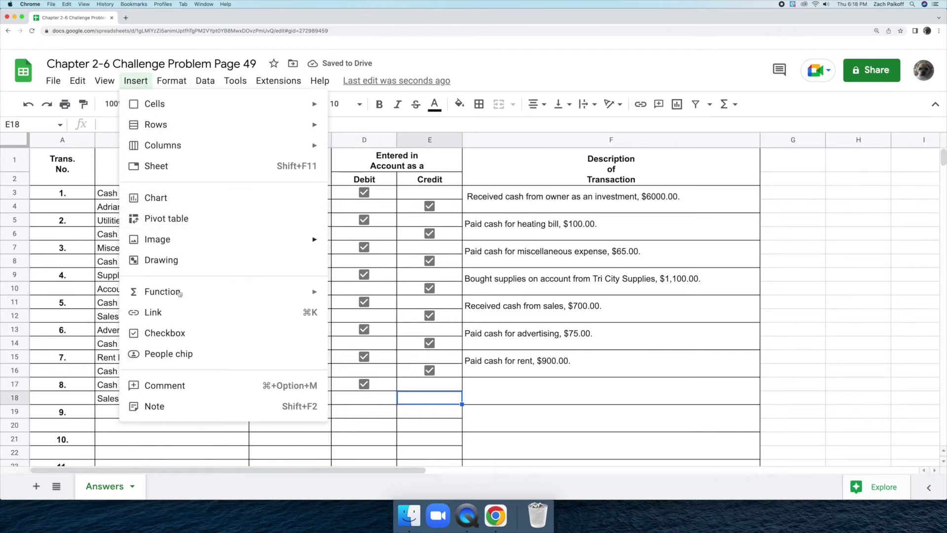
pyautogui.click(187, 333)
pyautogui.click(429, 398)
# Write 'Received cash from sales, $400.00.' as the description in F17.
pyautogui.doubleClick(497, 395)
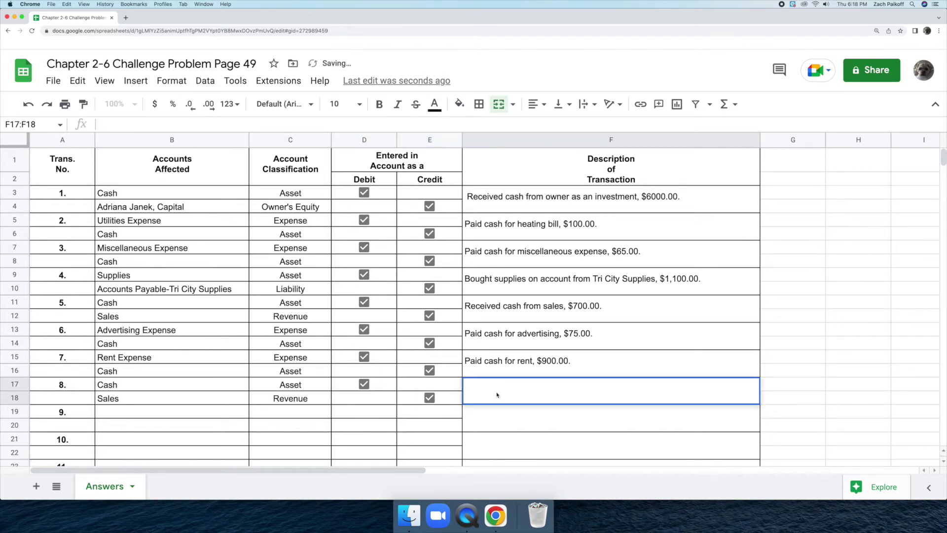
pyautogui.write('Received cash from sales')
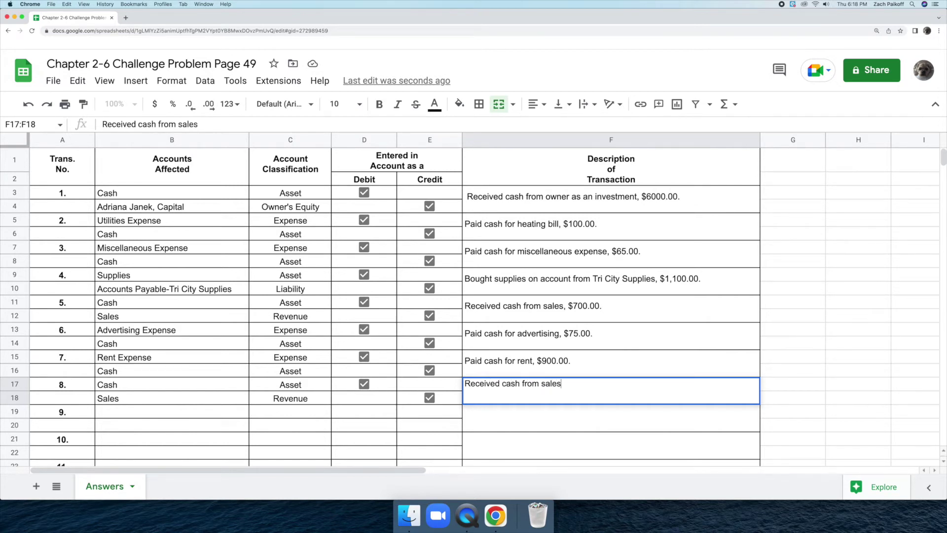
pyautogui.write(', $400.00.')
pyautogui.click(217, 413)
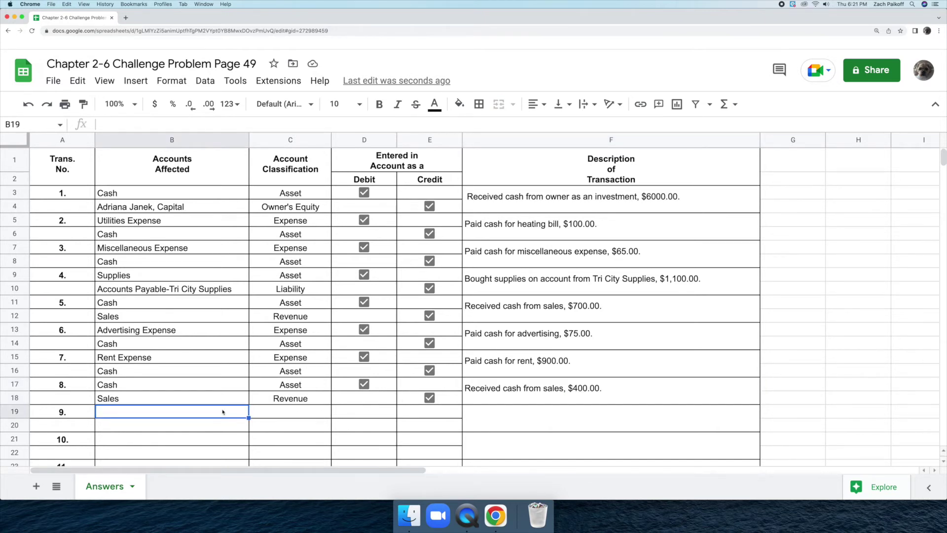
# Enter Cash (Asset) and Sales (Revenue) in B19:C20 for transaction 9.
pyautogui.doubleClick(223, 412)
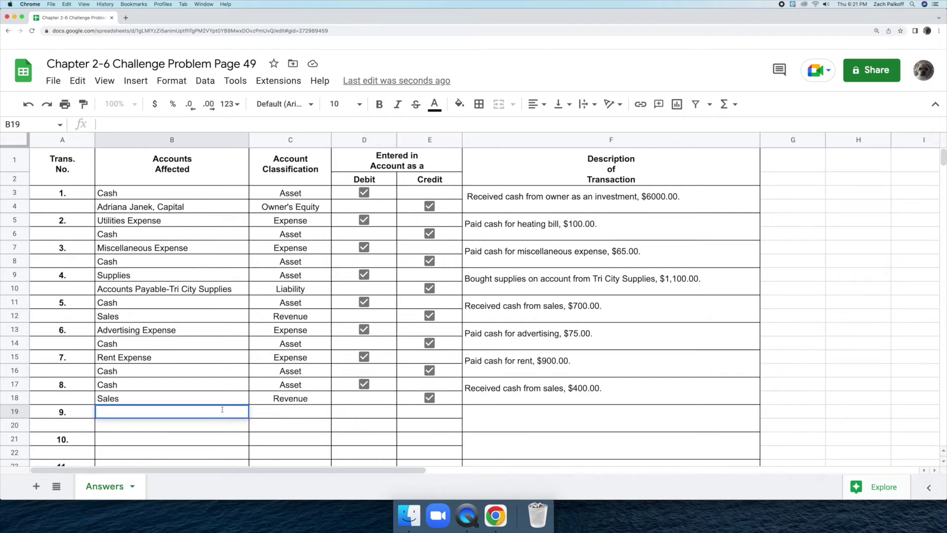
pyautogui.write('Cash')
pyautogui.press('Return')
pyautogui.doubleClick(224, 423)
pyautogui.write('S')
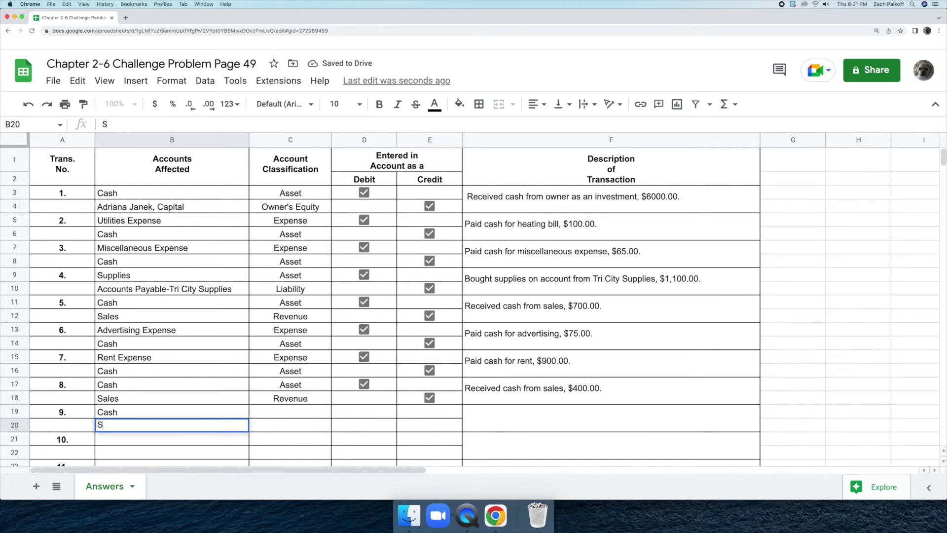
pyautogui.write('ales')
pyautogui.press('Return')
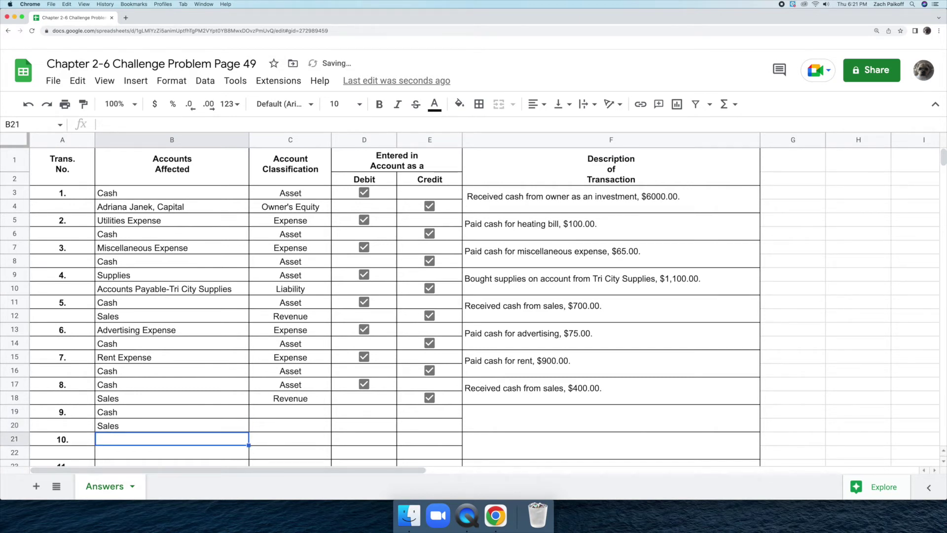
pyautogui.doubleClick(272, 411)
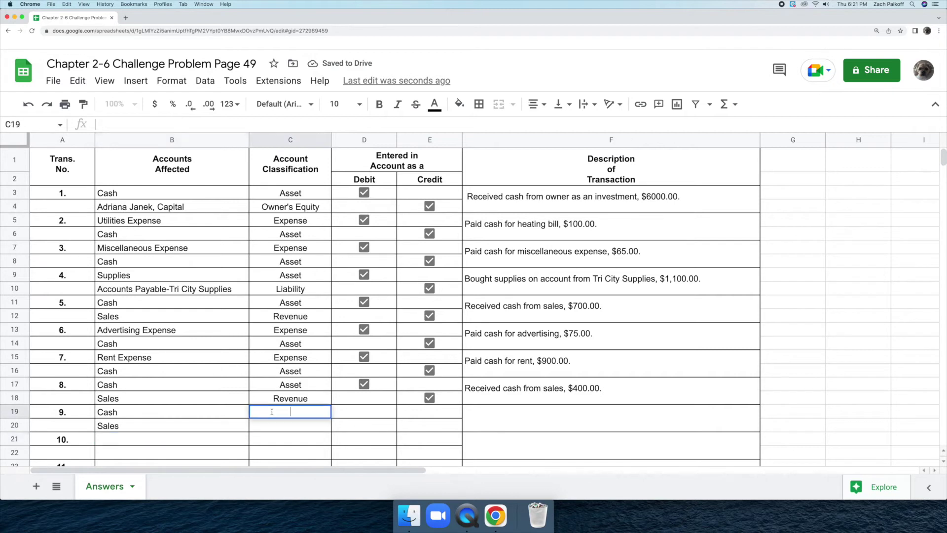
pyautogui.write('Asset')
pyautogui.press('Return')
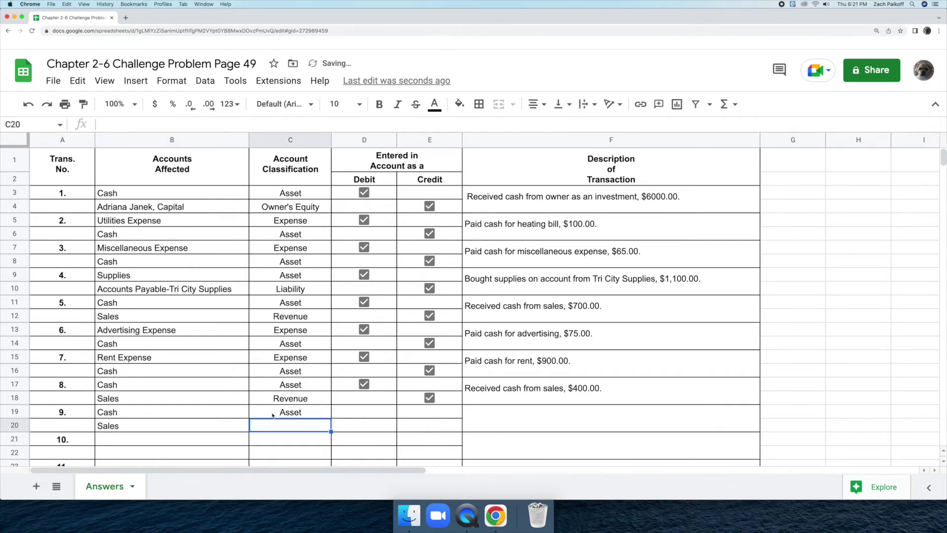
pyautogui.doubleClick(279, 425)
pyautogui.write('Revenue')
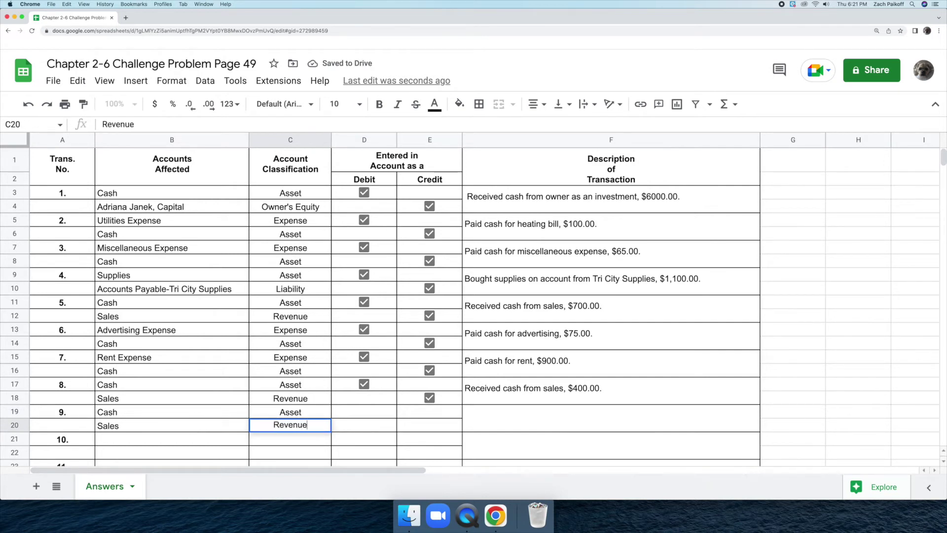
pyautogui.press('Return')
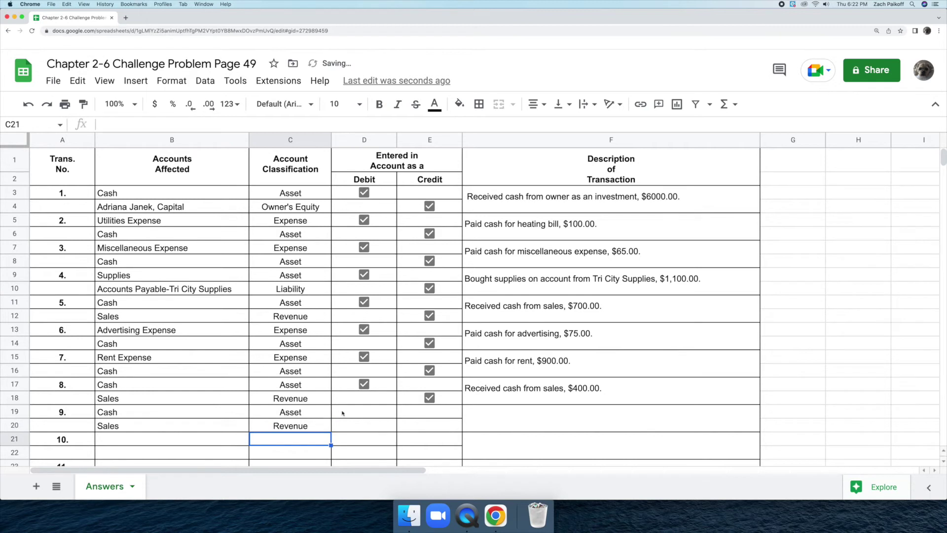
# Insert and tick checkboxes in D19 for the Cash debit and E20 for the Sales credit.
pyautogui.click(342, 413)
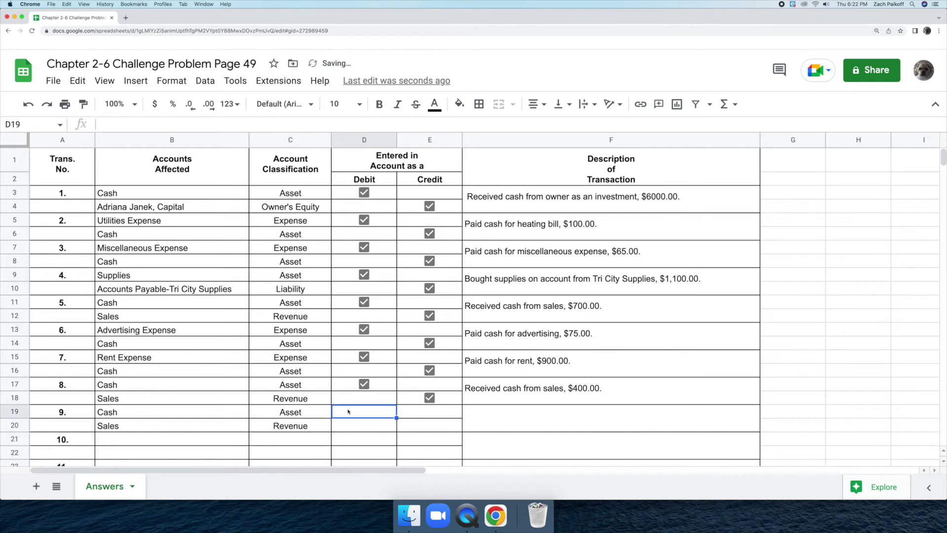
pyautogui.click(136, 80)
pyautogui.click(208, 330)
pyautogui.click(361, 411)
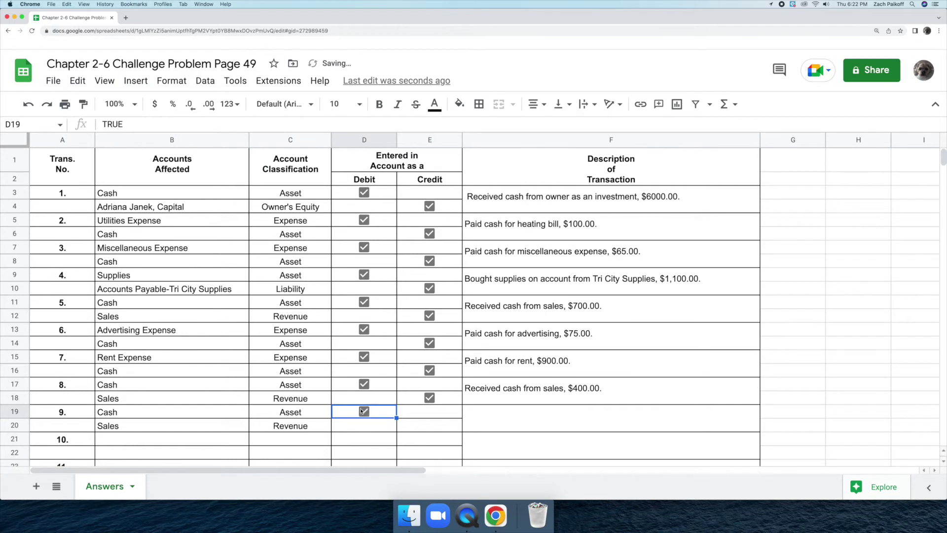
pyautogui.click(417, 427)
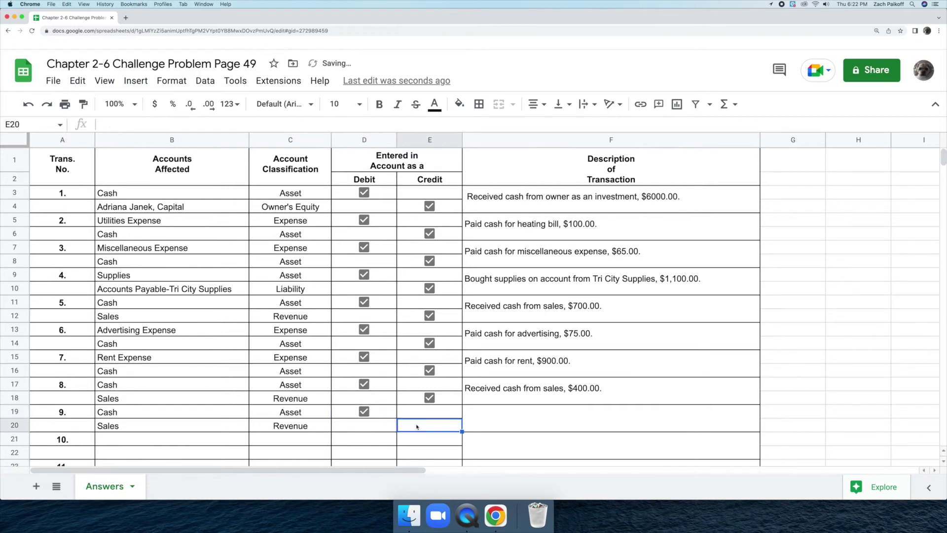
pyautogui.click(136, 81)
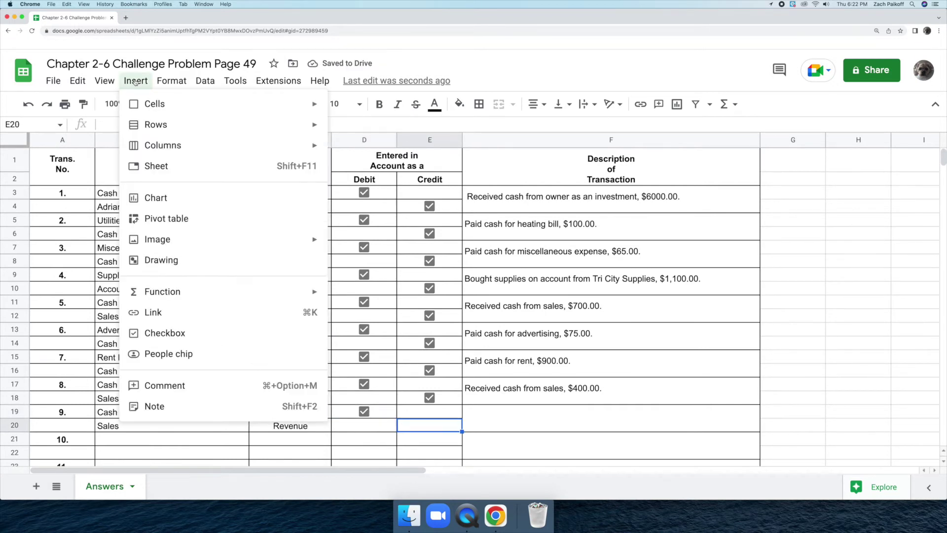
pyautogui.click(219, 336)
pyautogui.click(430, 424)
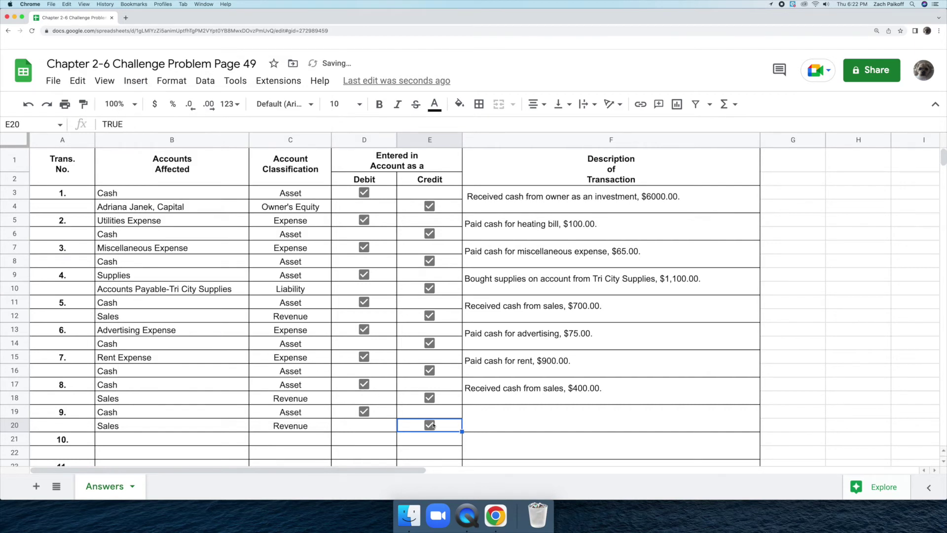
# Write 'Received cash from sales, $900.00' as the description in F19.
pyautogui.click(483, 414)
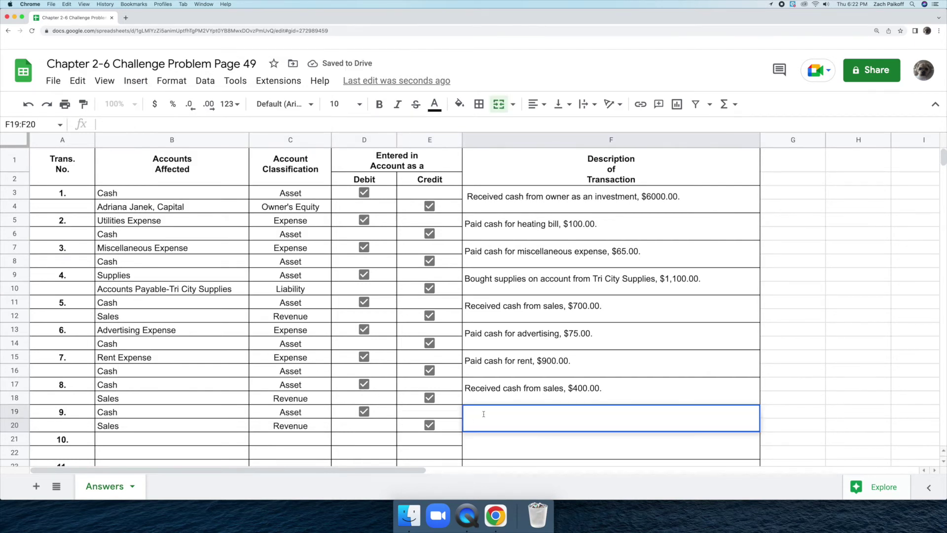
pyautogui.write('Received cash from sales, $')
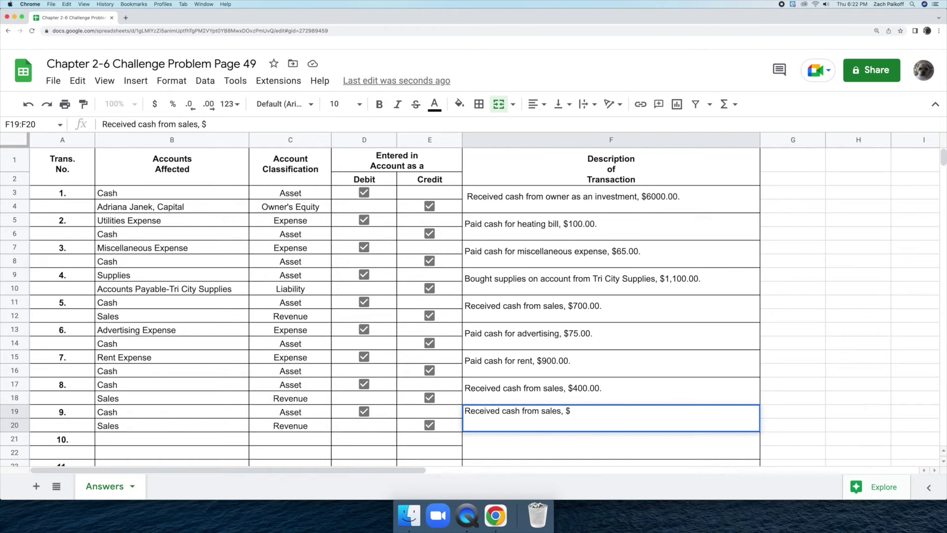
pyautogui.write('900.00.')
pyautogui.click(222, 441)
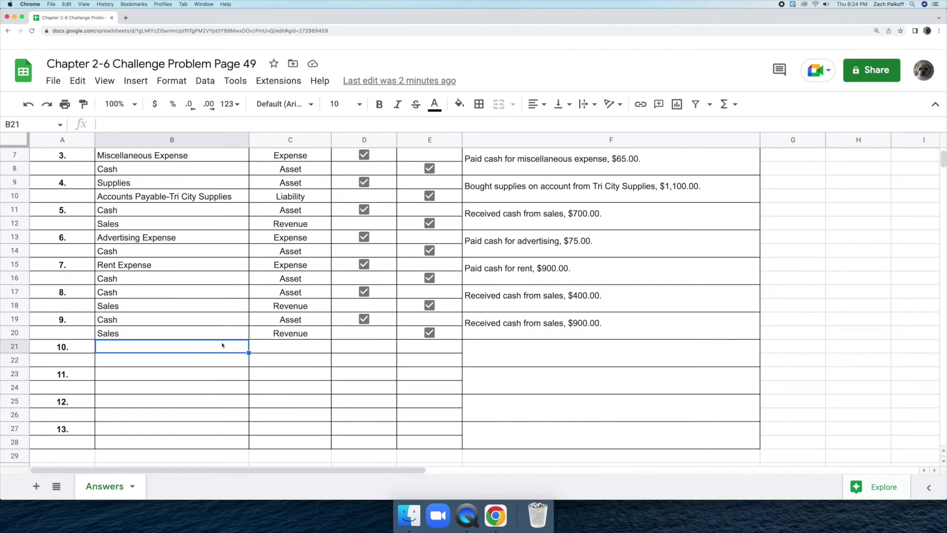
# Enter Supplies and Cash in B21:B22, both classified as Asset.
pyautogui.doubleClick(222, 344)
pyautogui.write('Supplies')
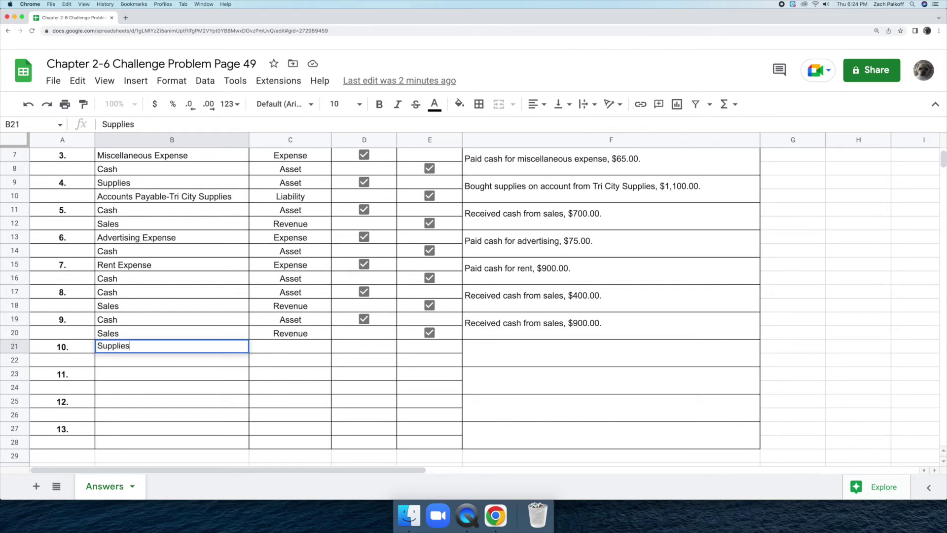
pyautogui.press('Return')
pyautogui.doubleClick(224, 360)
pyautogui.write('Cash')
pyautogui.press('Return')
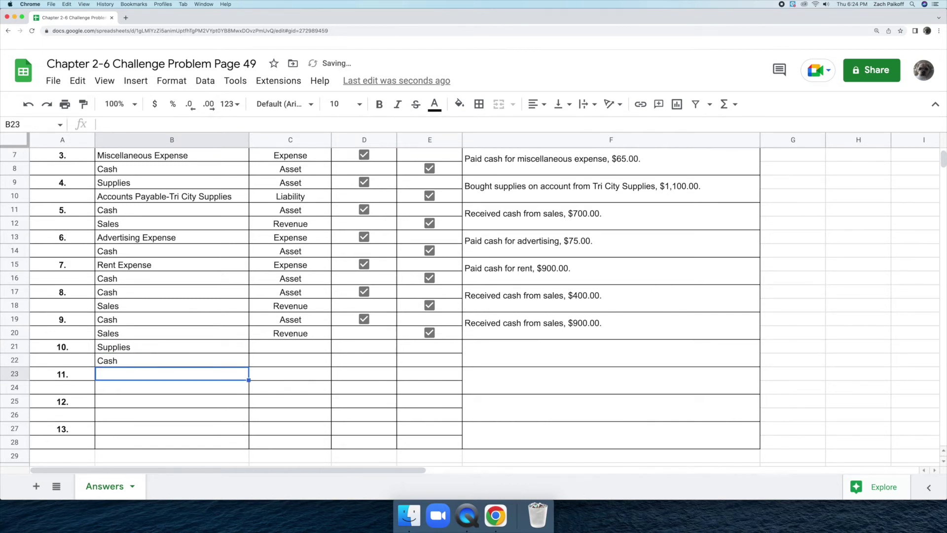
pyautogui.click(279, 348)
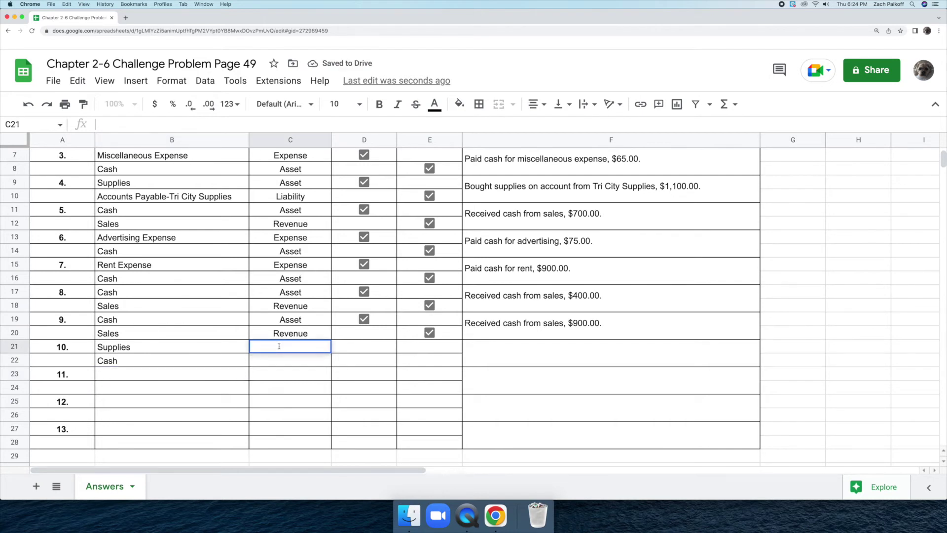
pyautogui.write('Asset')
pyautogui.press('Return')
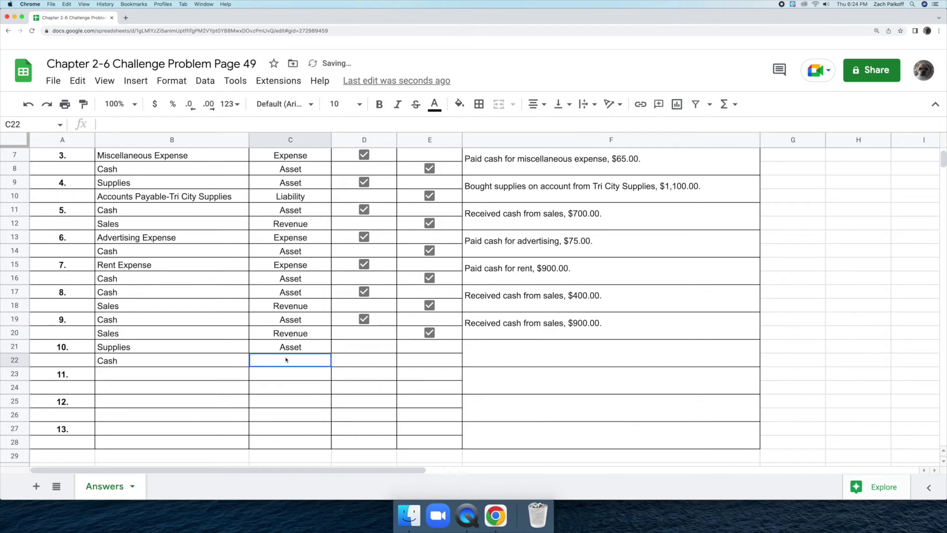
pyautogui.write('Asset')
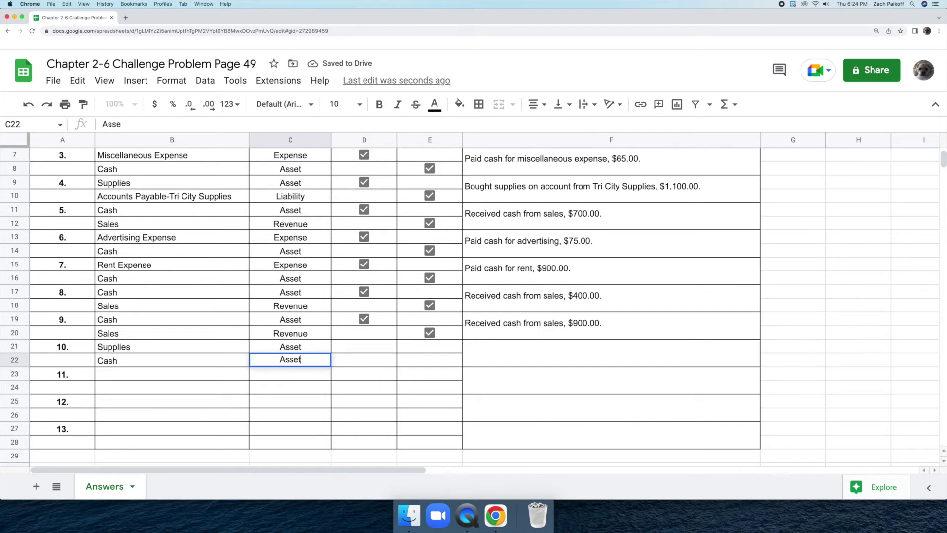
pyautogui.press('Return')
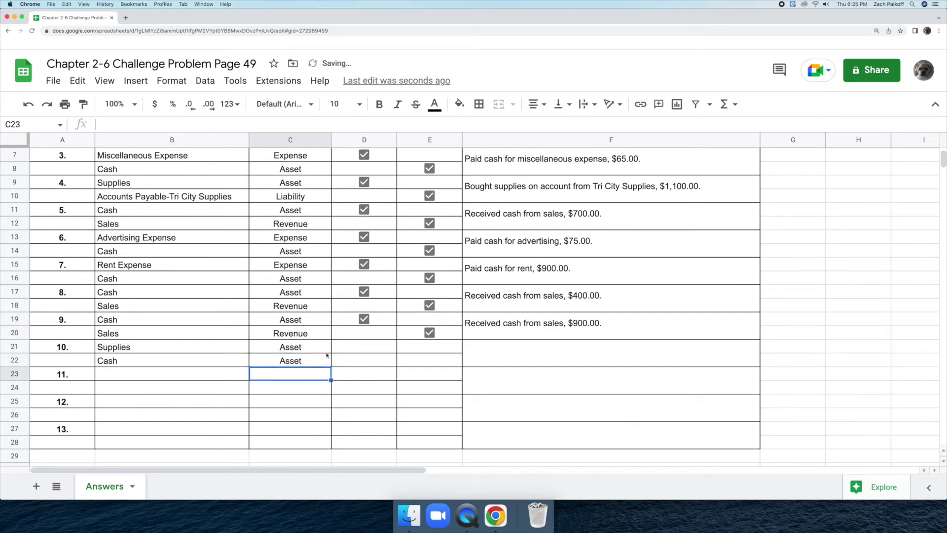
# Insert and tick checkboxes in D21 for the Supplies debit and E22 for the Cash credit.
pyautogui.click(355, 347)
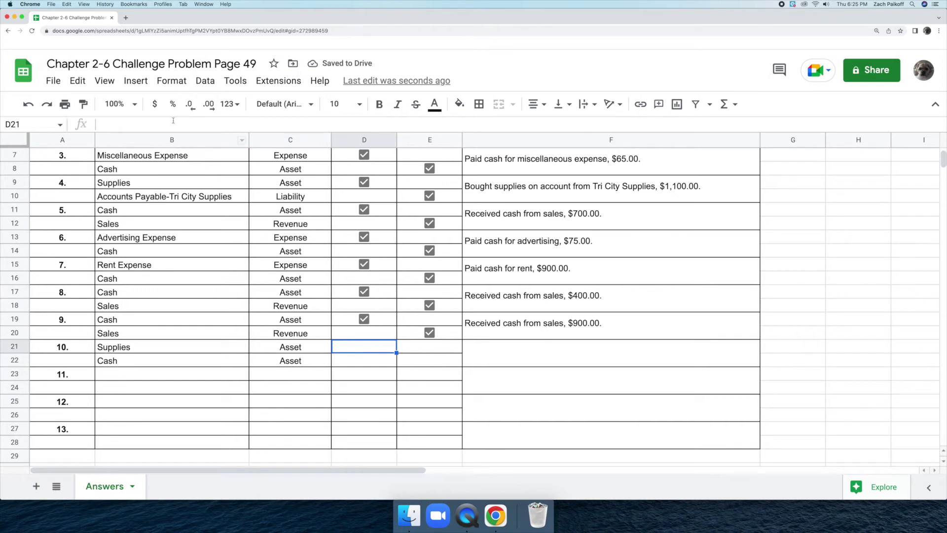
pyautogui.click(135, 81)
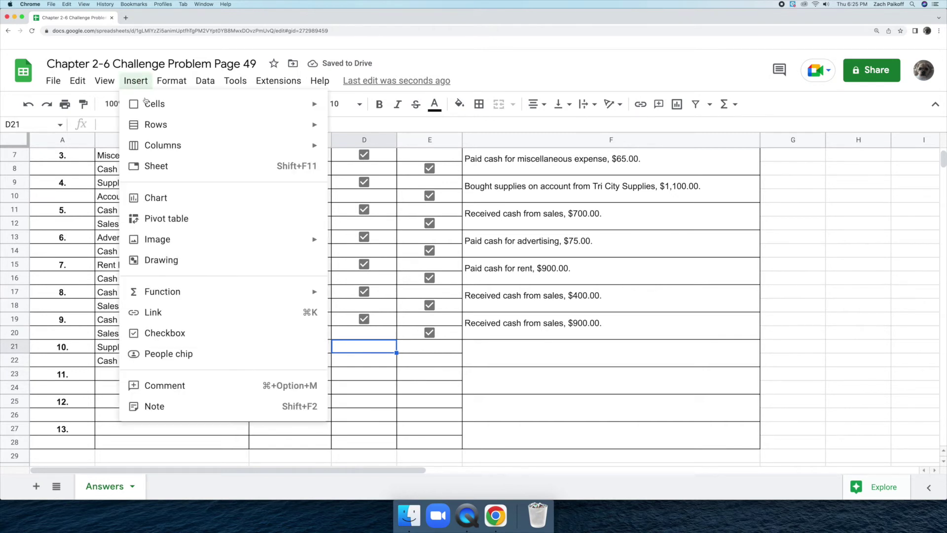
pyautogui.click(188, 332)
pyautogui.click(363, 347)
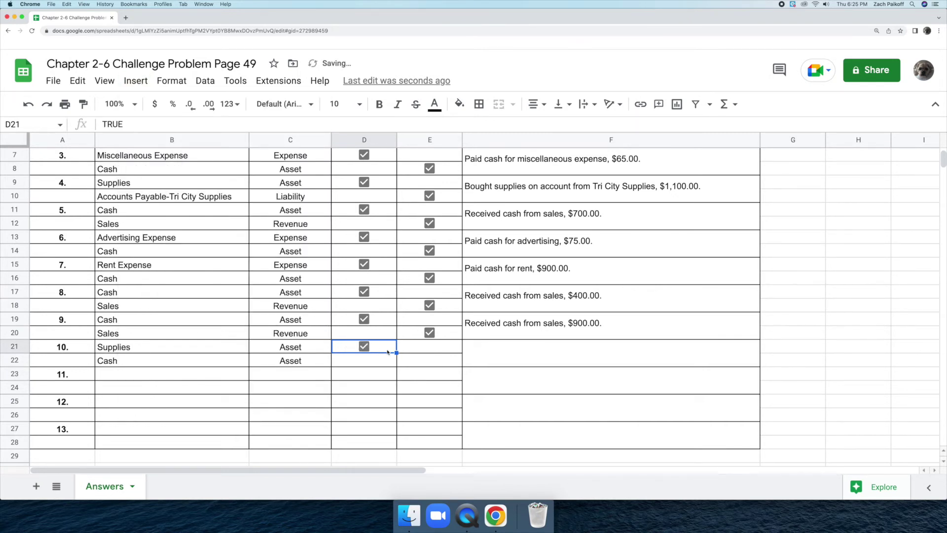
pyautogui.click(414, 357)
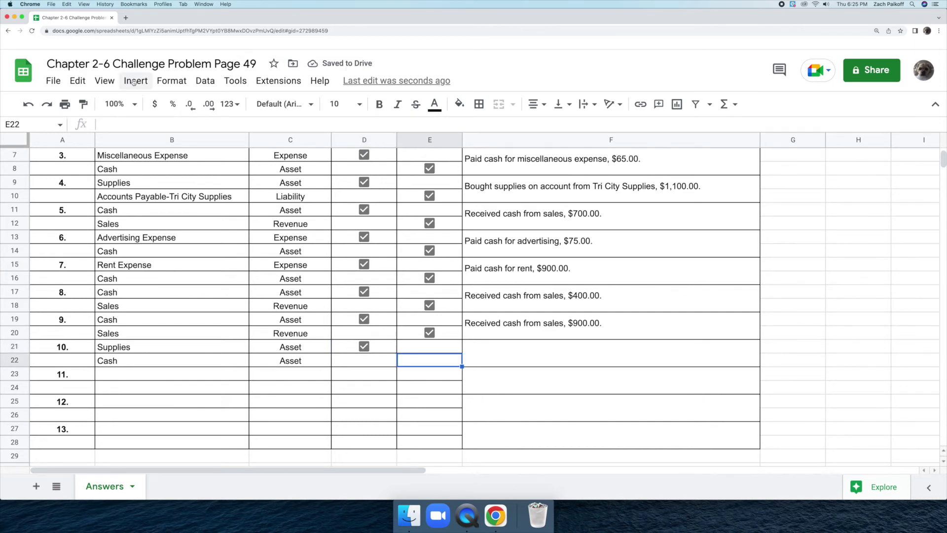
pyautogui.click(135, 80)
pyautogui.click(201, 337)
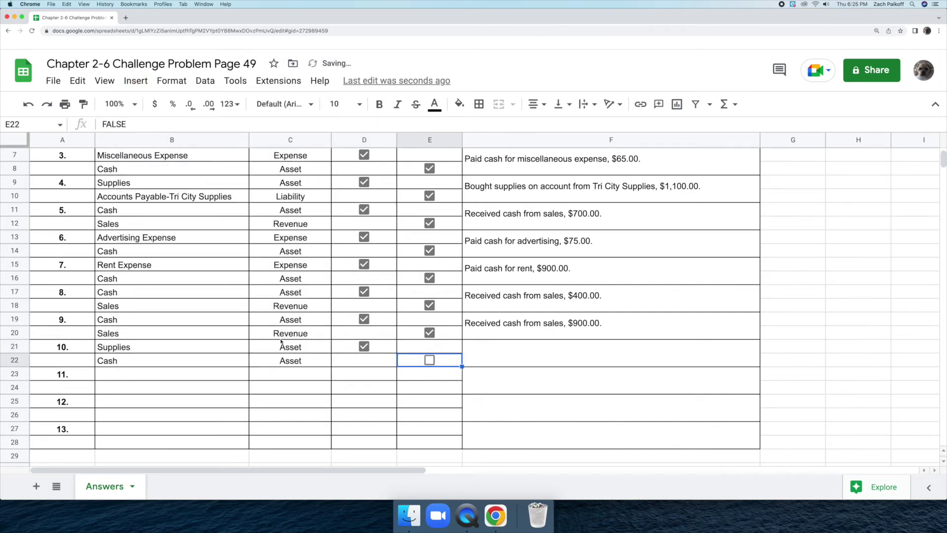
pyautogui.click(429, 360)
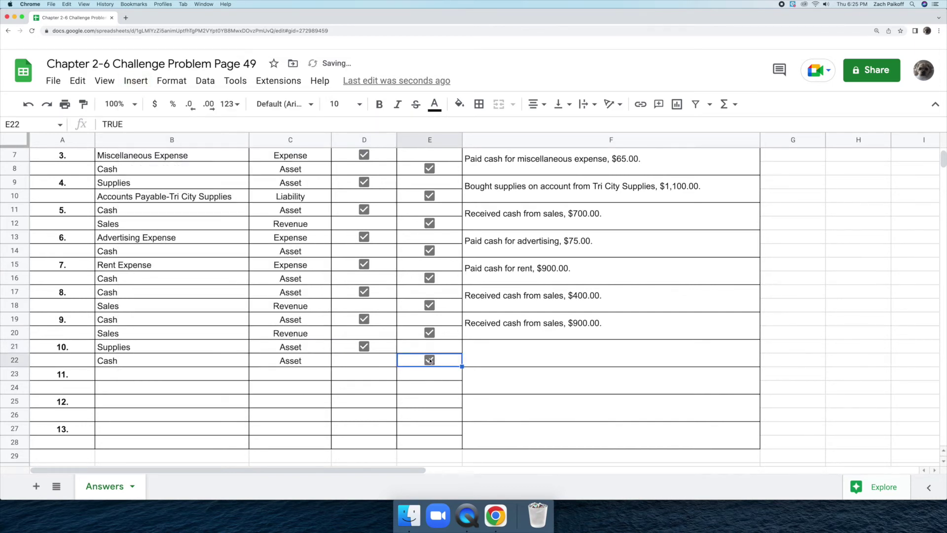
# Write 'Paid cash for supplies, $600.00' as the description in F21.
pyautogui.click(486, 348)
pyautogui.doubleClick(486, 349)
pyautogui.write('Paid cash for supplies, ')
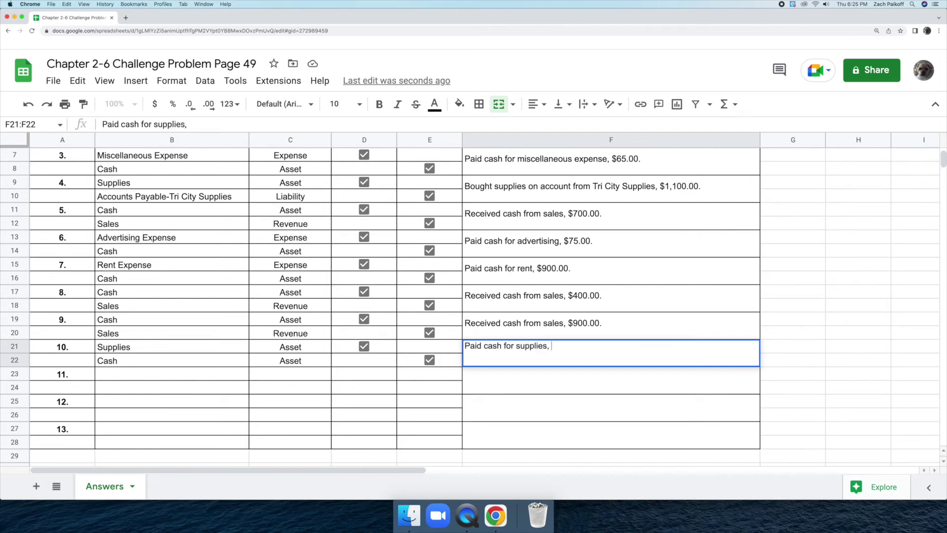
pyautogui.write('$600.00.')
pyautogui.click(221, 374)
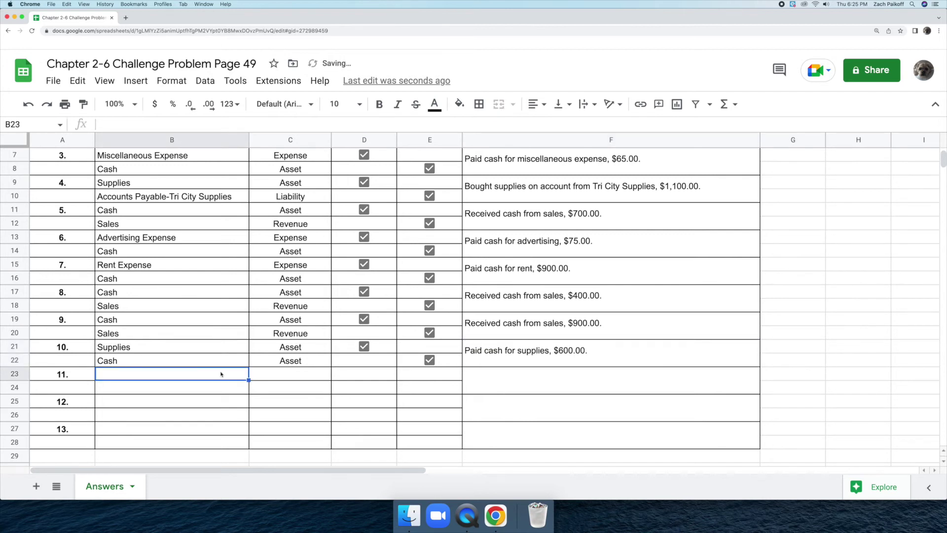
# Enter Accounts Payable-Tri City Supplies (Liability) and Cash (Asset) in B23:C24.
pyautogui.doubleClick(231, 371)
pyautogui.write('Acc')
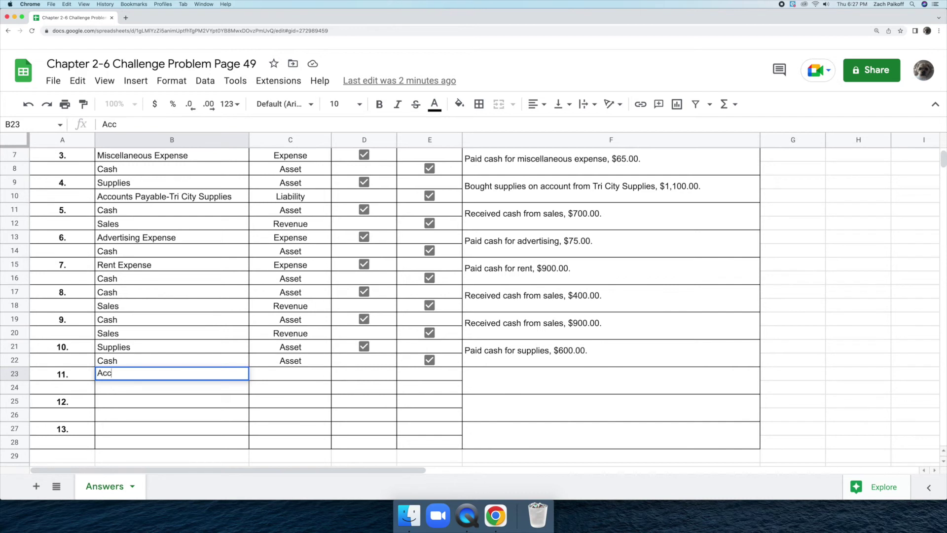
pyautogui.write('ounts Payable-Tri City Supplies')
pyautogui.press('Return')
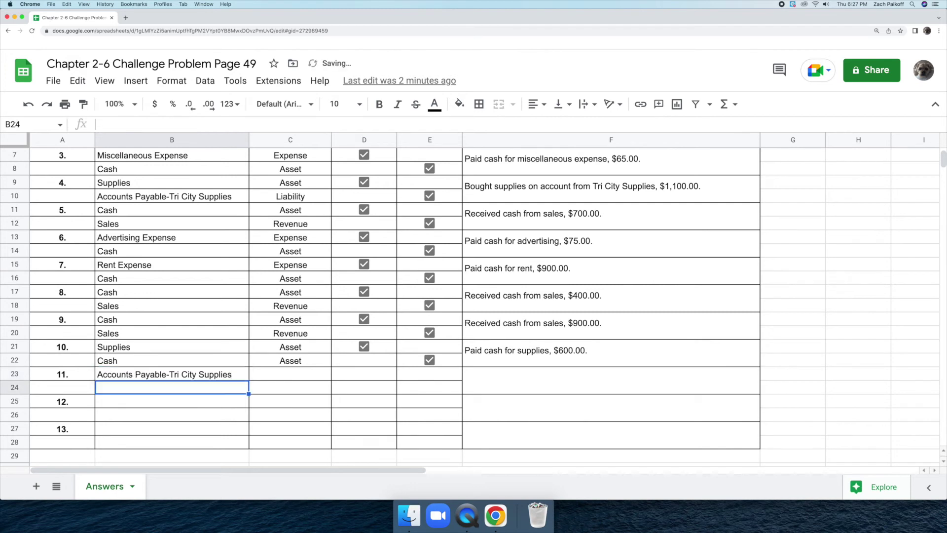
pyautogui.doubleClick(231, 386)
pyautogui.write('Cash')
pyautogui.press('Return')
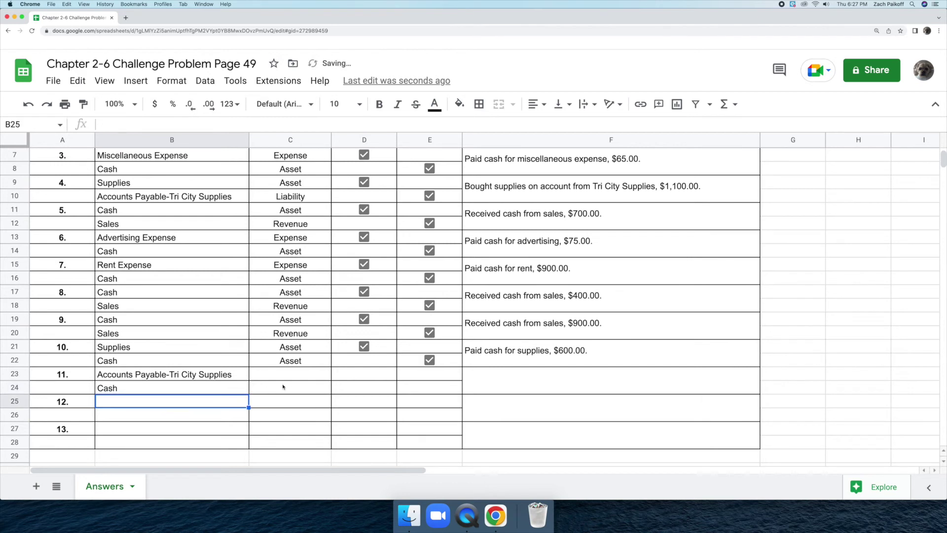
pyautogui.doubleClick(295, 374)
pyautogui.write('Liabil')
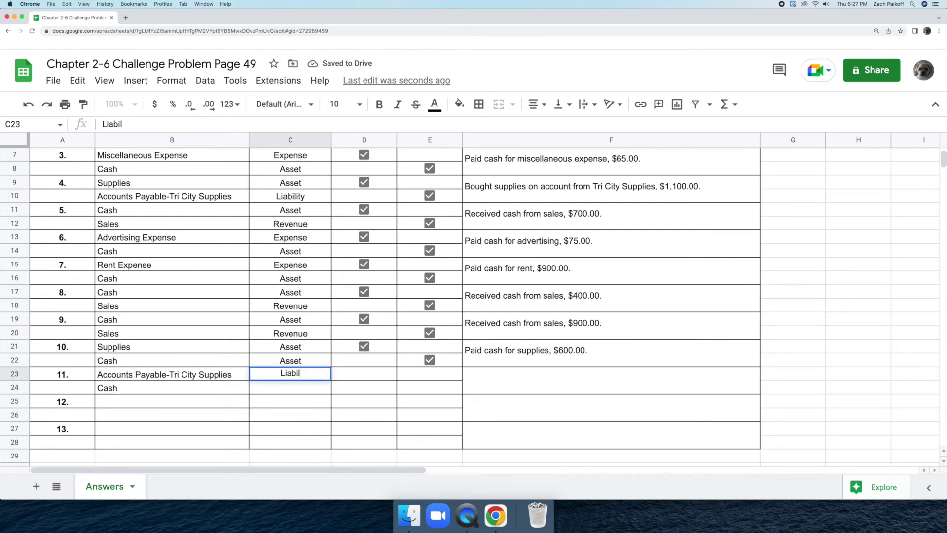
pyautogui.write('ity')
pyautogui.press('Return')
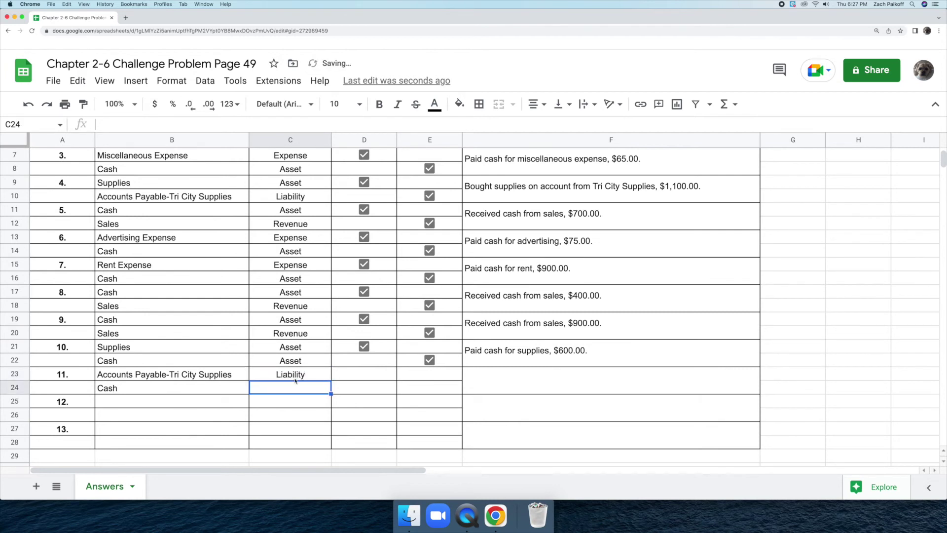
pyautogui.doubleClick(297, 388)
pyautogui.write('Asset')
pyautogui.press('Return')
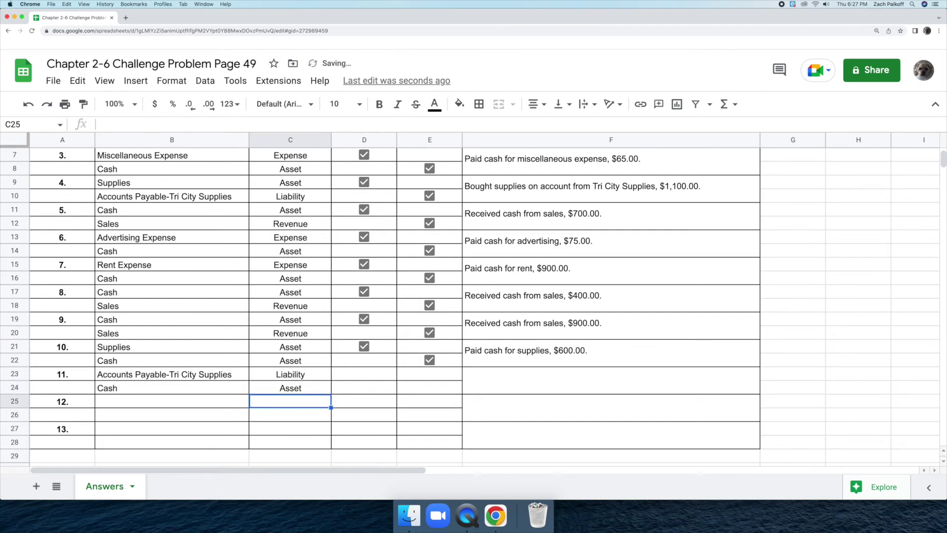
# Insert and tick checkboxes in D23 for the payable debit and E24 for the Cash credit.
pyautogui.click(360, 376)
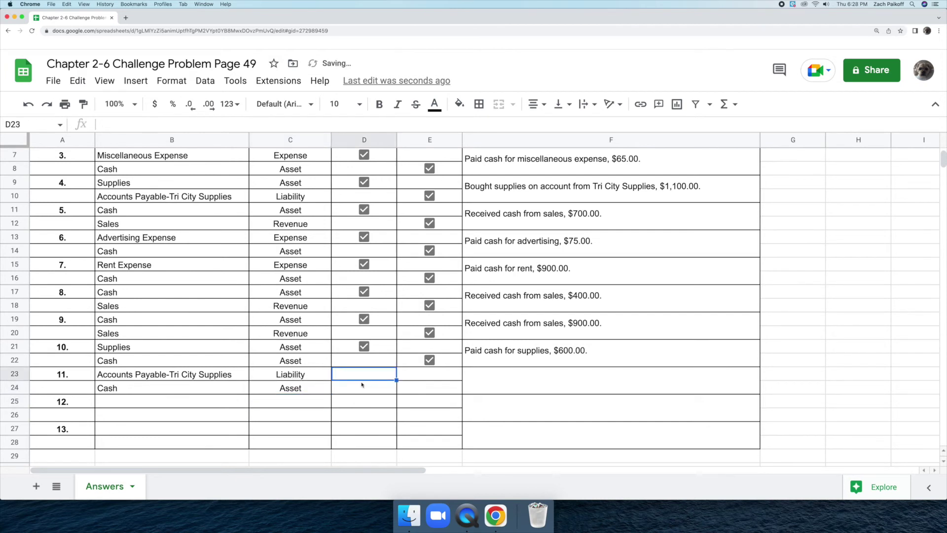
pyautogui.click(133, 80)
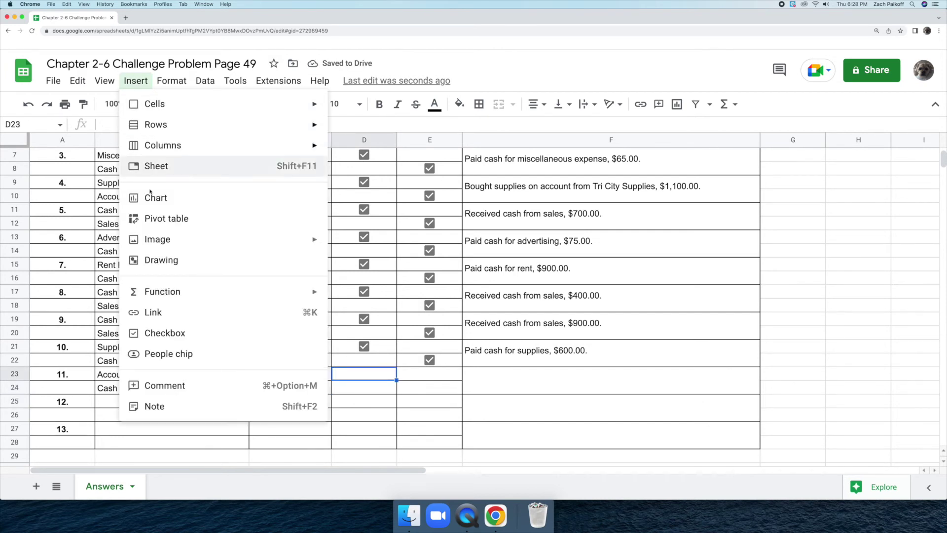
pyautogui.click(170, 333)
pyautogui.click(364, 374)
pyautogui.click(412, 387)
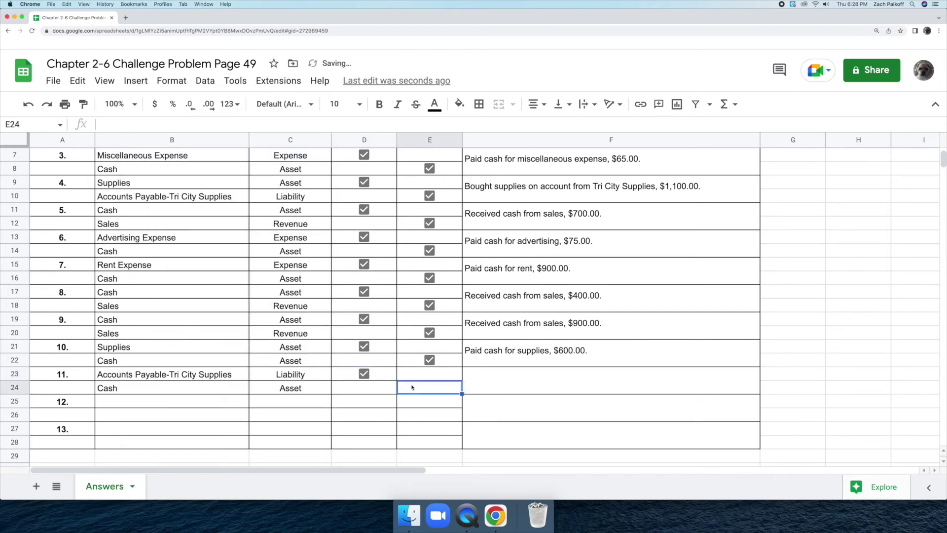
pyautogui.click(138, 81)
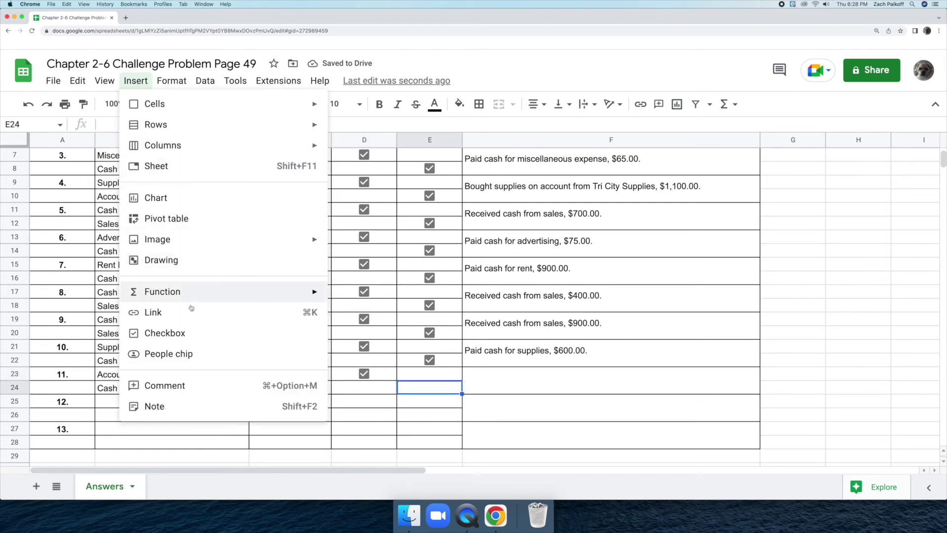
pyautogui.click(168, 333)
pyautogui.click(429, 387)
# Write 'Paid cash on account to Tri City Supplies, $550.00' as the description in F23.
pyautogui.click(477, 378)
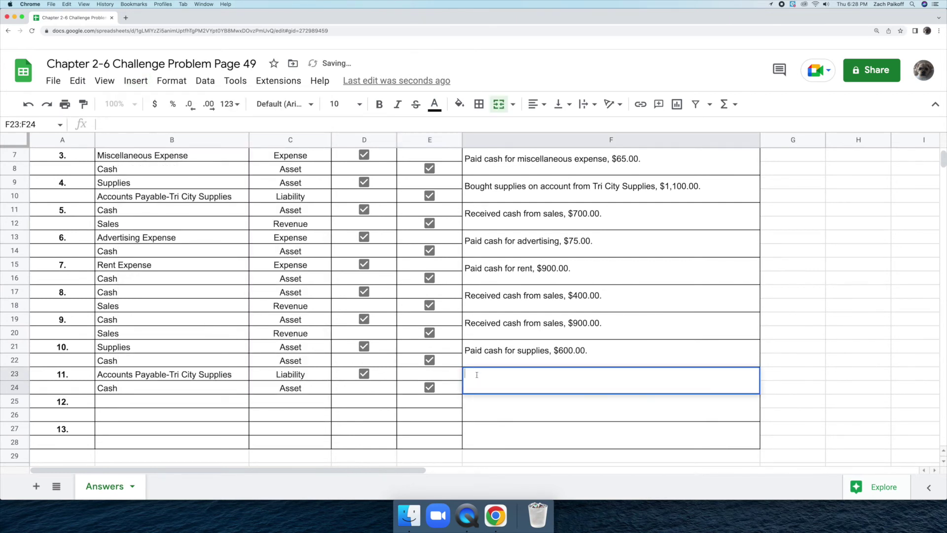
pyautogui.write('Paid cash on account to ')
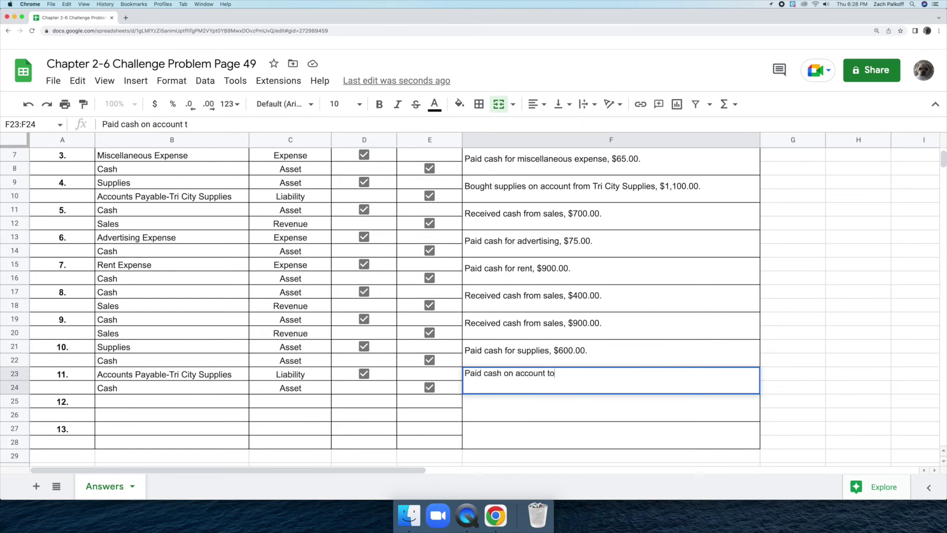
pyautogui.write('Tri City Supplies, $')
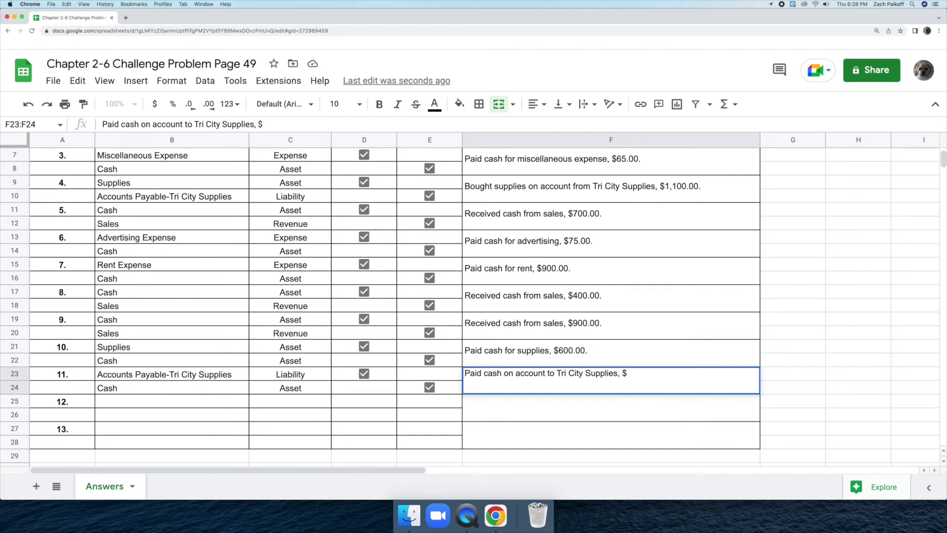
pyautogui.write('550')
pyautogui.write('.00.')
pyautogui.click(209, 402)
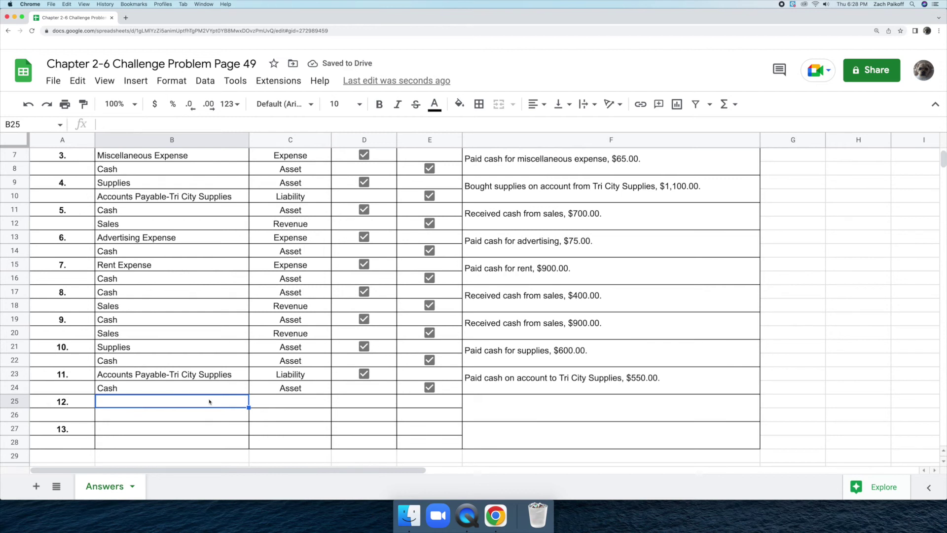
# Enter the owner's drawing account (Owner's Equity) and Cash (Asset) in B25:C26.
pyautogui.doubleClick(233, 401)
pyautogui.write('Adriana ')
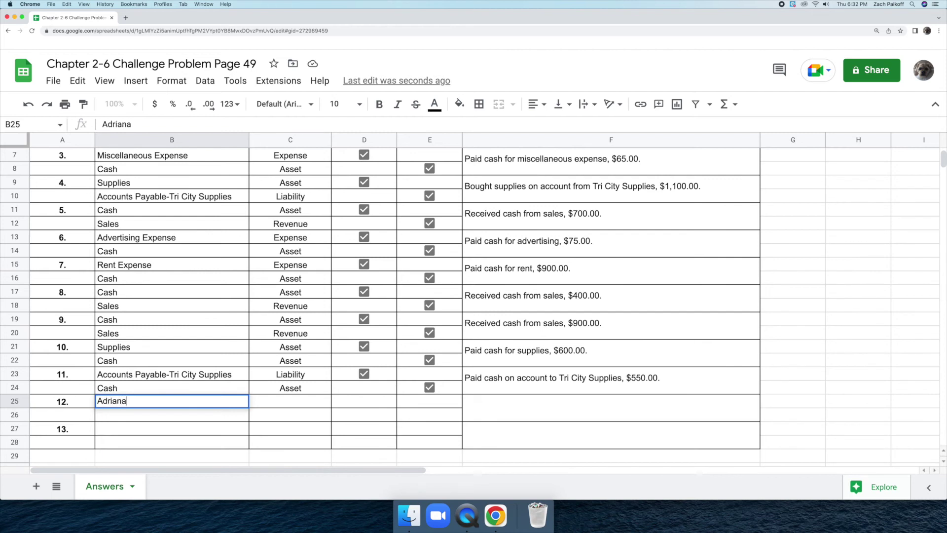
pyautogui.write('Janek, ')
pyautogui.write('Drawing')
pyautogui.press('Return')
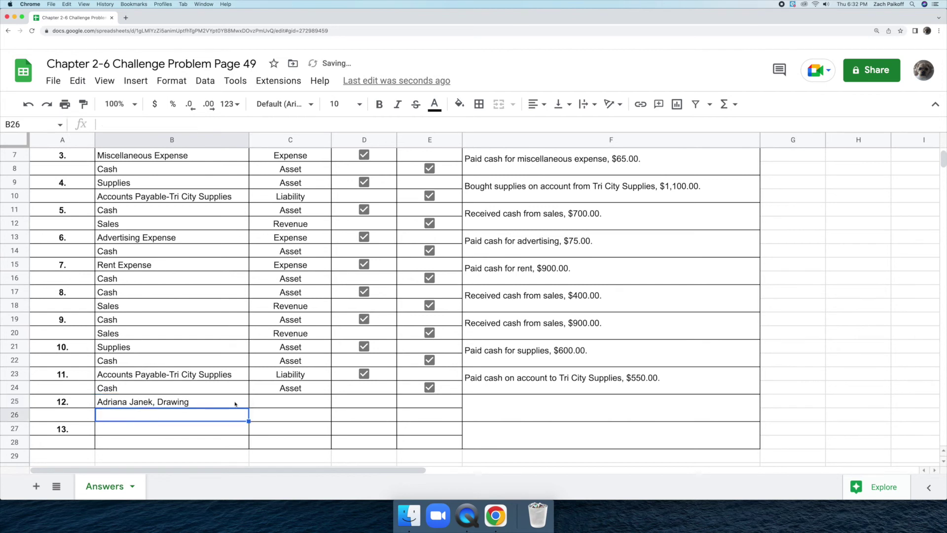
pyautogui.doubleClick(230, 416)
pyautogui.write('Cash')
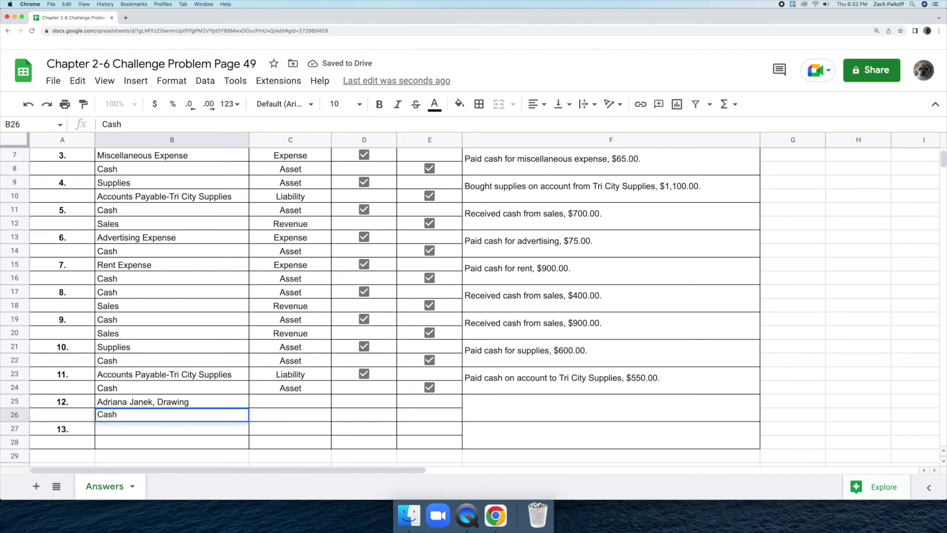
pyautogui.press('Return')
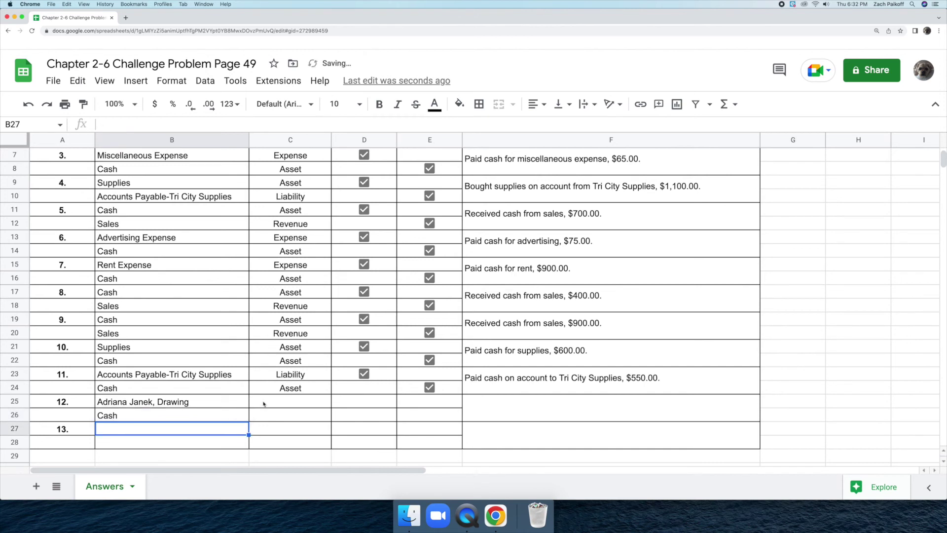
pyautogui.doubleClick(263, 402)
pyautogui.write("Owner's Equity")
pyautogui.press('Return')
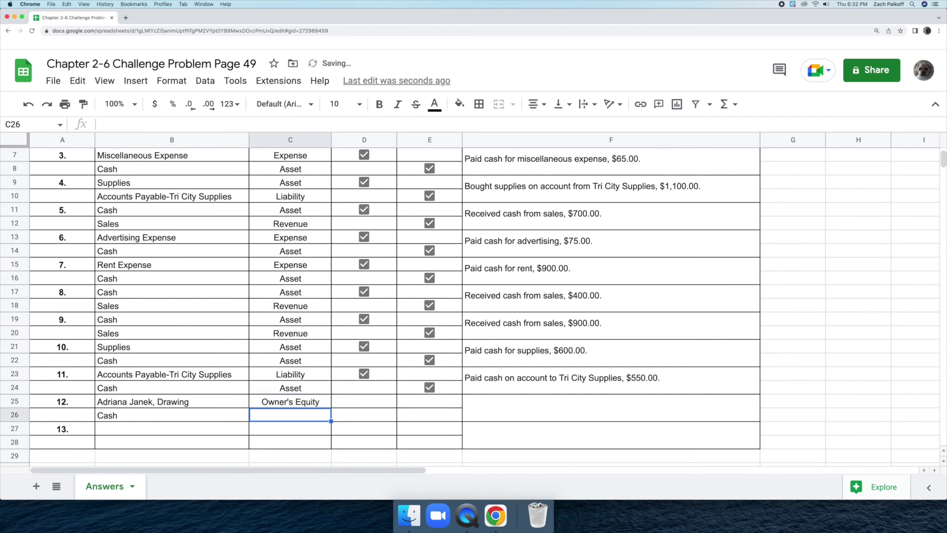
pyautogui.doubleClick(269, 413)
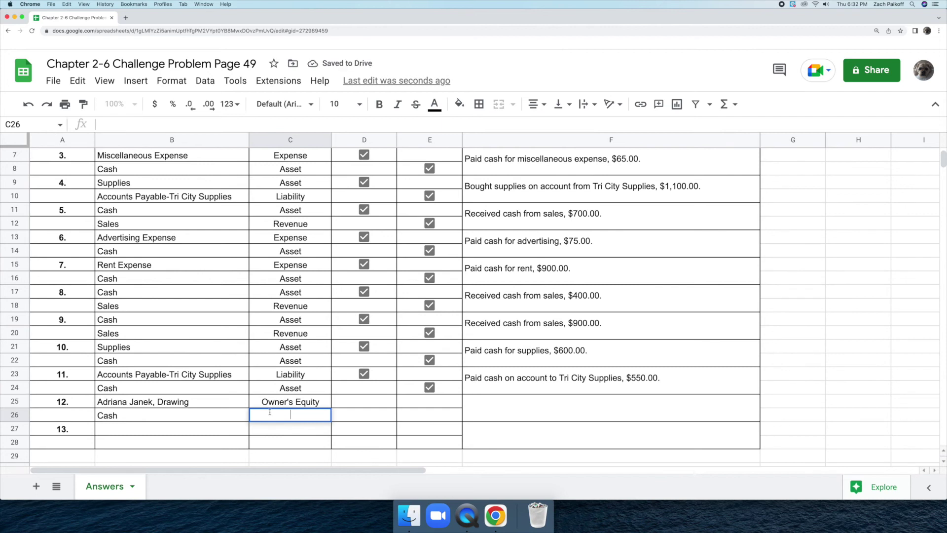
pyautogui.write('Asset')
pyautogui.press('Return')
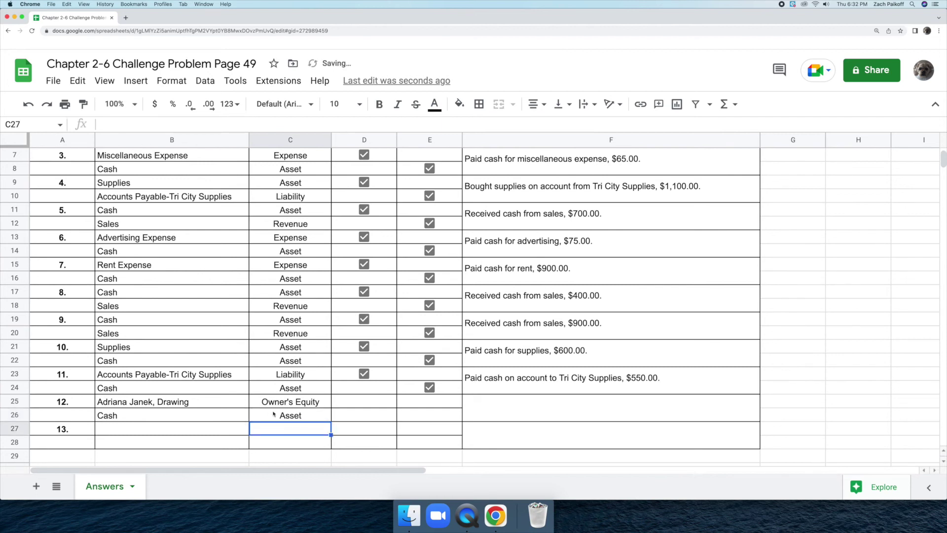
# Add a debit checkbox in D25 and a ticked credit checkbox in E26 for Cash.
pyautogui.click(348, 401)
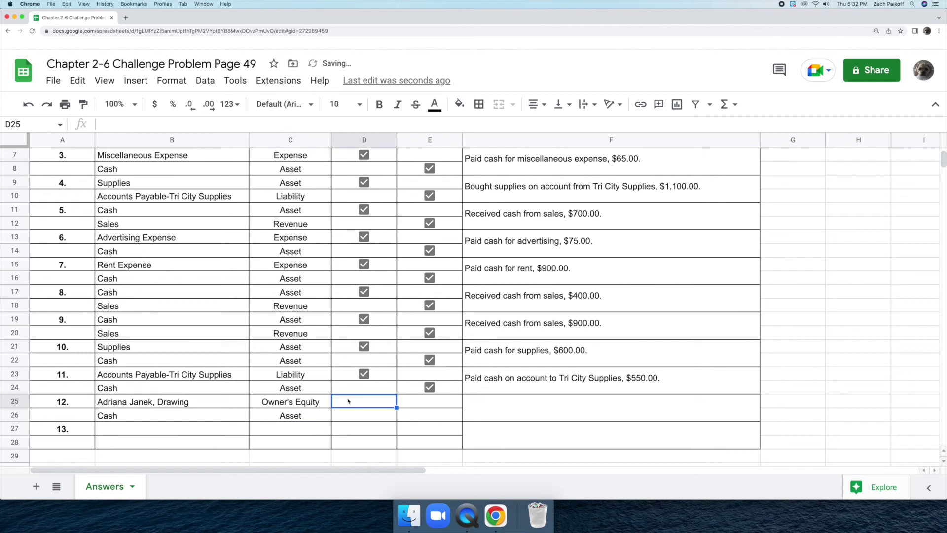
pyautogui.click(142, 84)
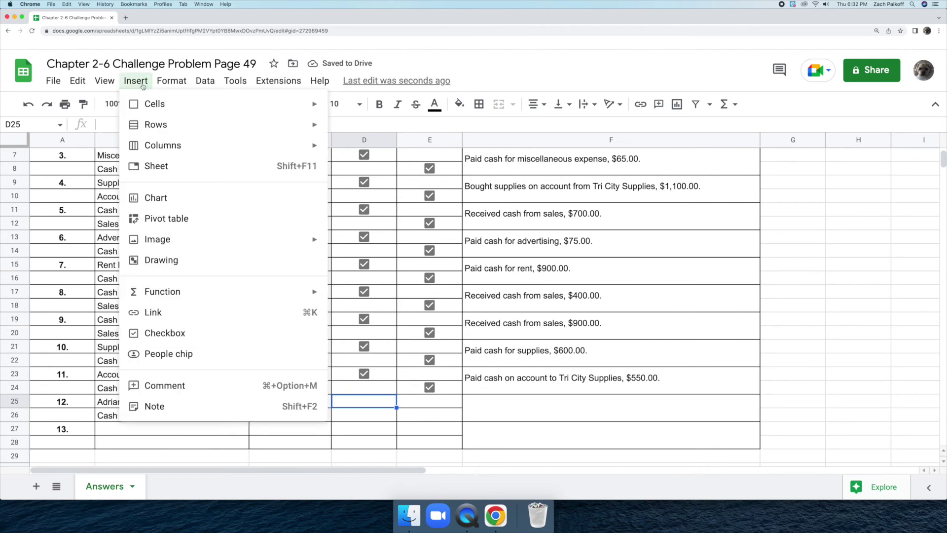
pyautogui.click(210, 333)
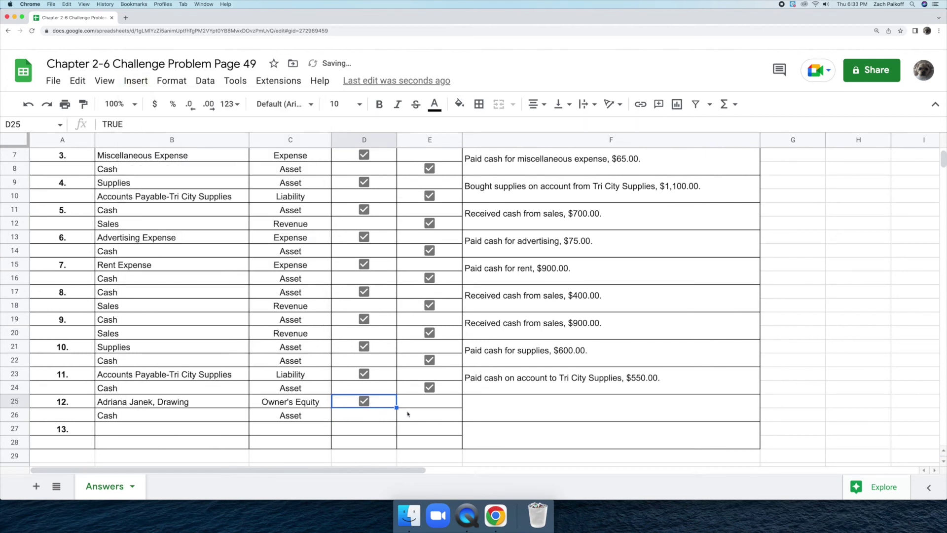
pyautogui.click(416, 417)
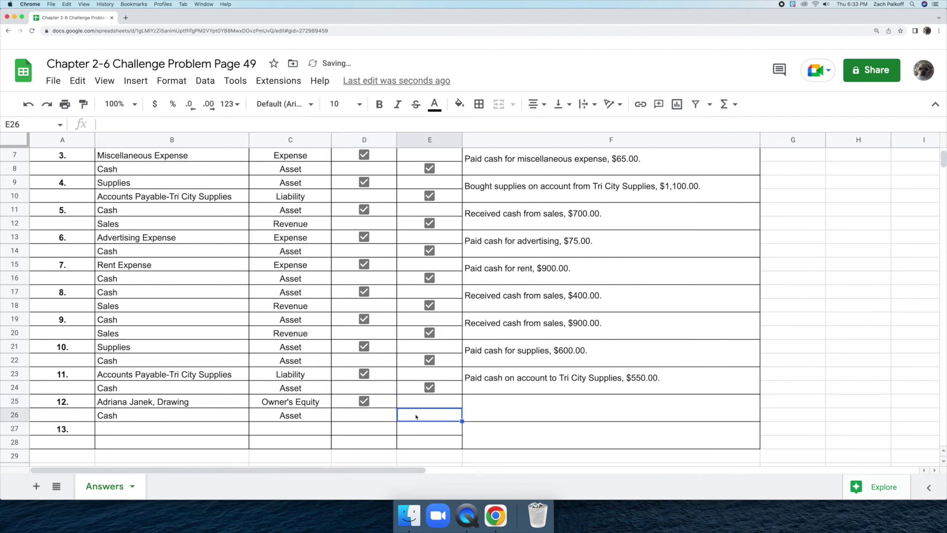
pyautogui.click(142, 85)
pyautogui.click(217, 333)
pyautogui.click(430, 414)
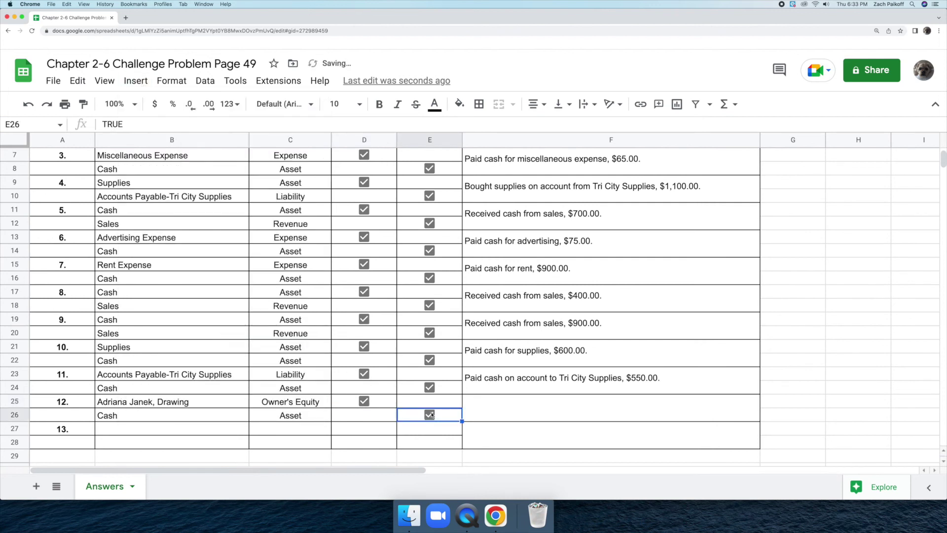
# Write 'Paid cash to owner for personal use, $500.00' as the description in F25.
pyautogui.doubleClick(494, 406)
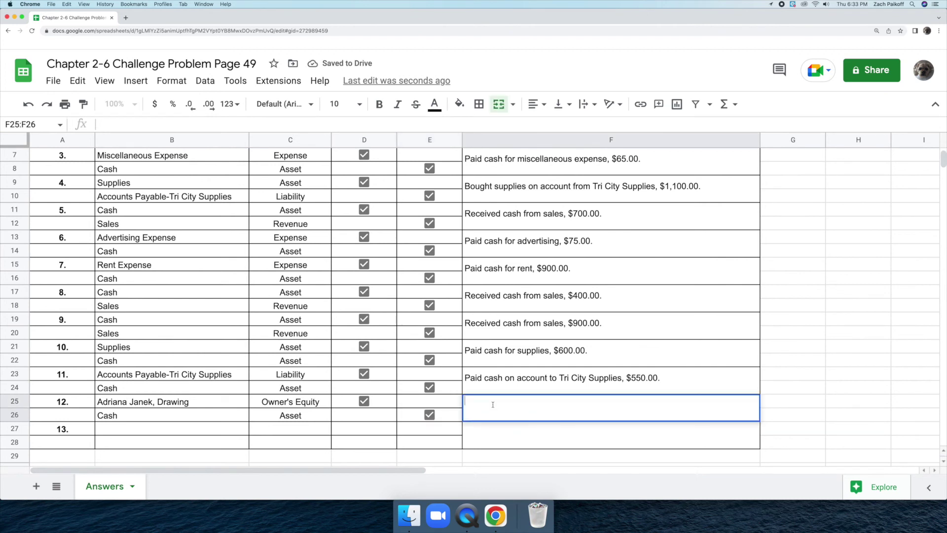
pyautogui.write('Paid cash to owner for personal use, ')
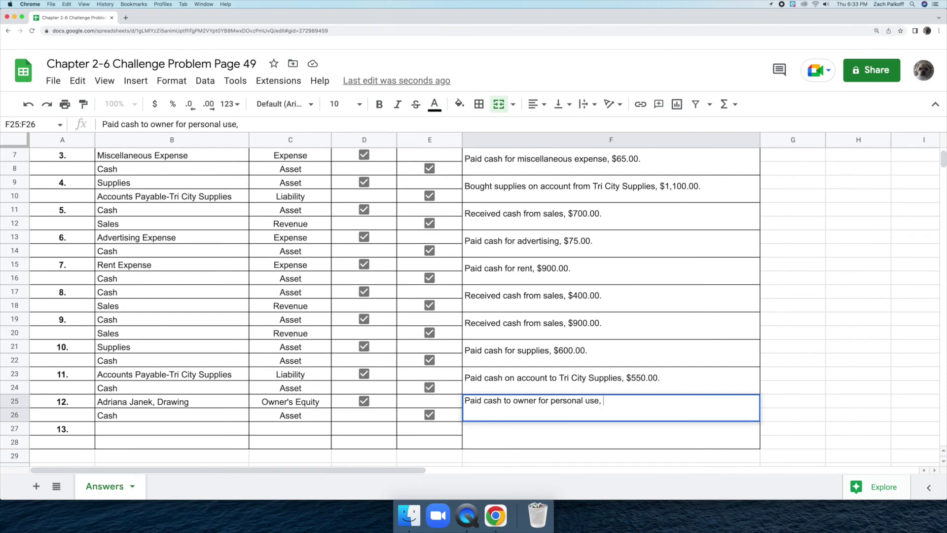
pyautogui.write('$500.')
pyautogui.write('00.')
pyautogui.click(220, 427)
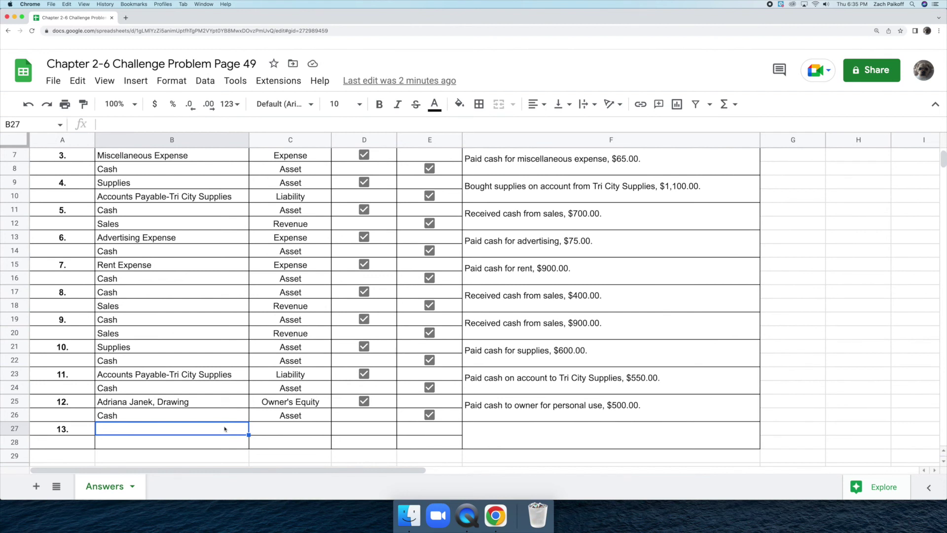
# Enter the customer's Accounts Receivable account (Asset) and Sales (Revenue) in B27:C28.
pyautogui.doubleClick(224, 429)
pyautogui.write('Accounts Receivable-')
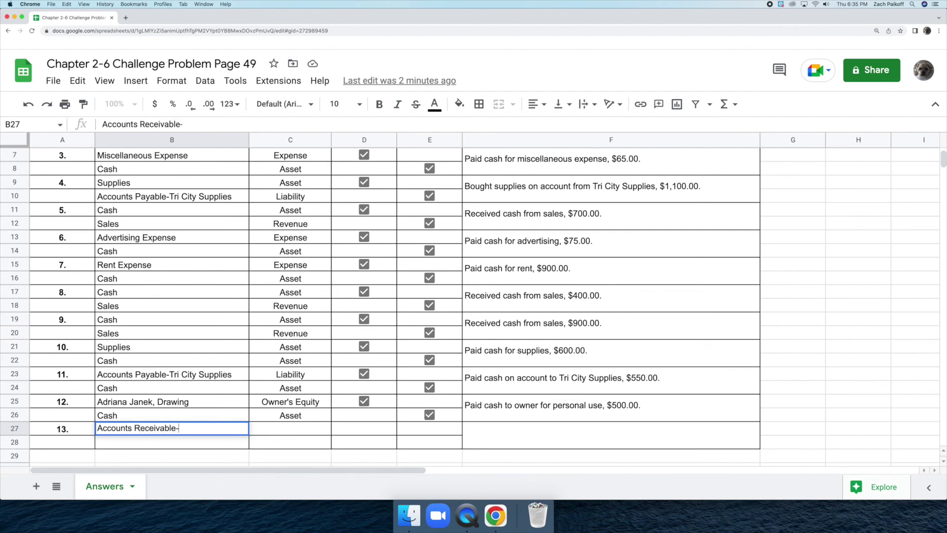
pyautogui.write('Ralph ')
pyautogui.write('Dahl')
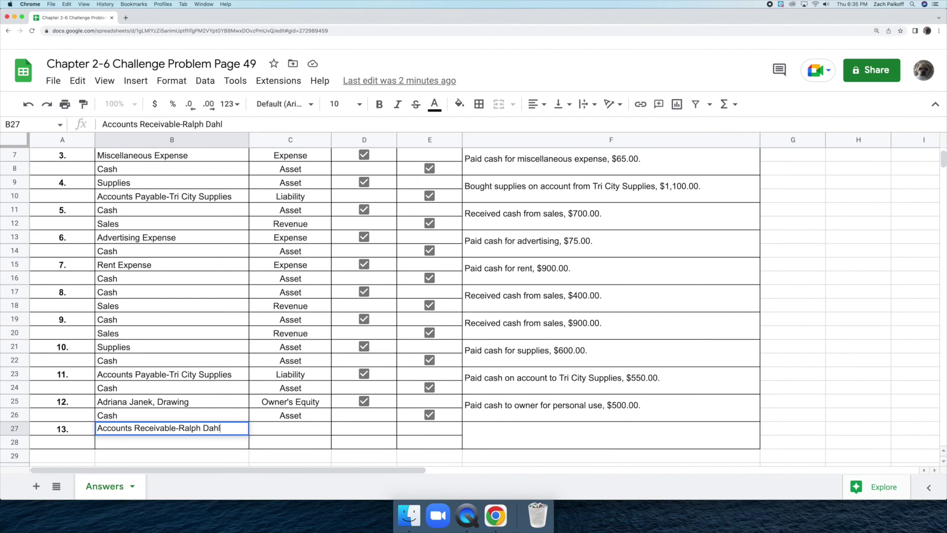
pyautogui.press('Return')
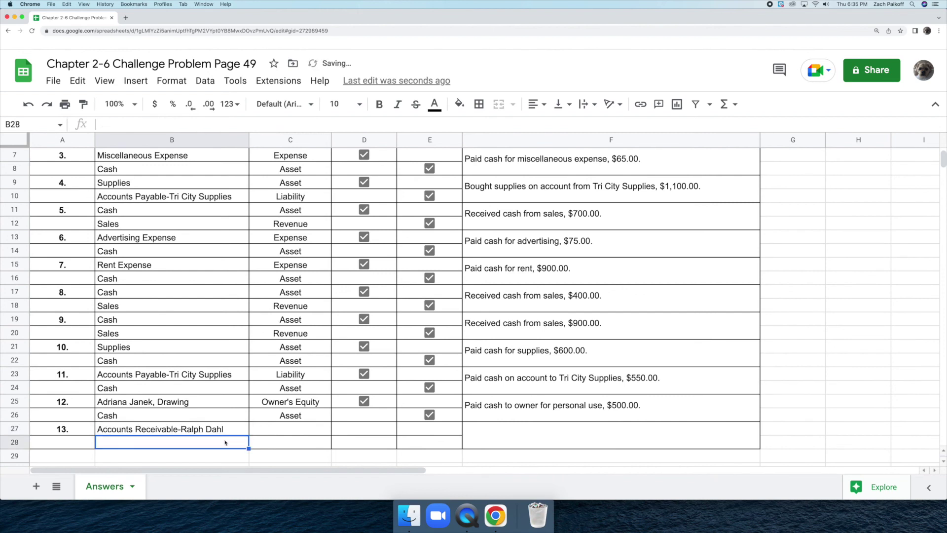
pyautogui.doubleClick(225, 443)
pyautogui.write('Sales')
pyautogui.press('Return')
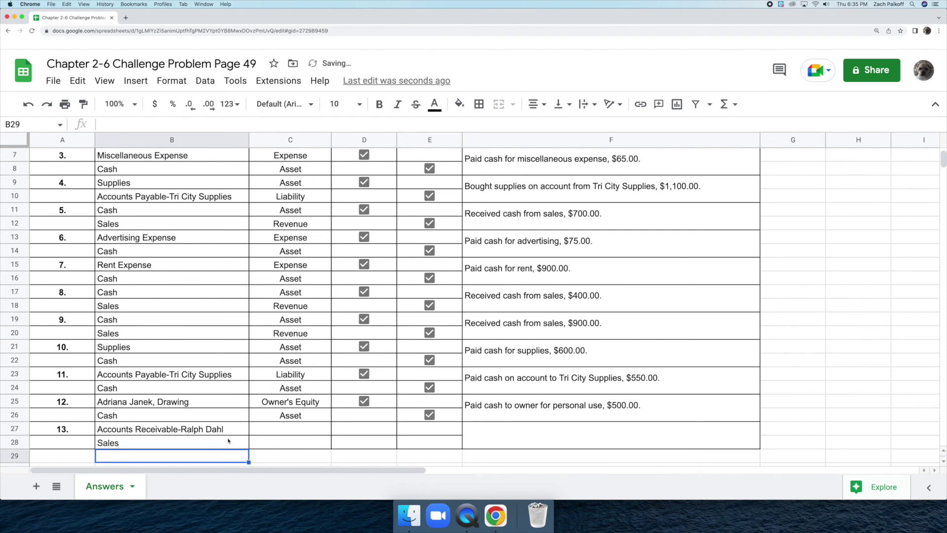
pyautogui.doubleClick(279, 428)
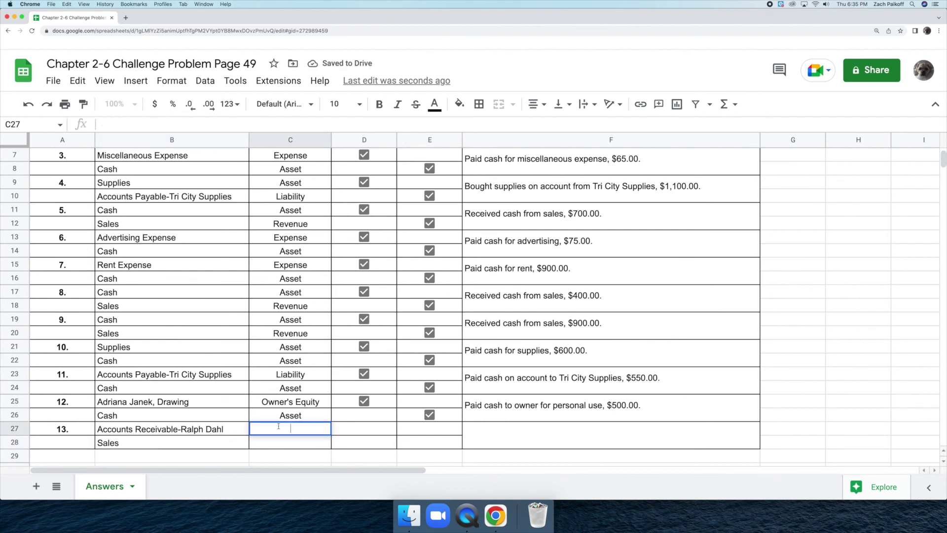
pyautogui.write('Asset')
pyautogui.press('Return')
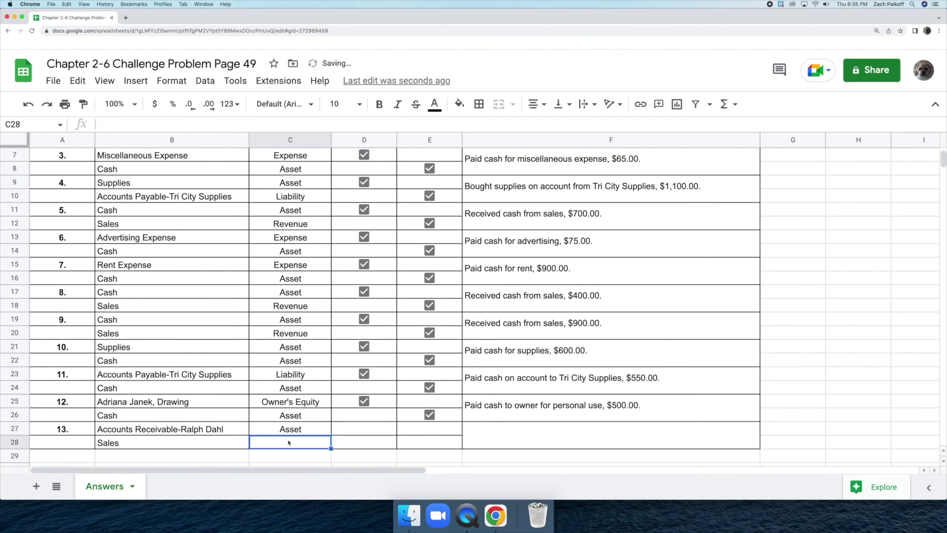
pyautogui.doubleClick(289, 442)
pyautogui.write('Revenue')
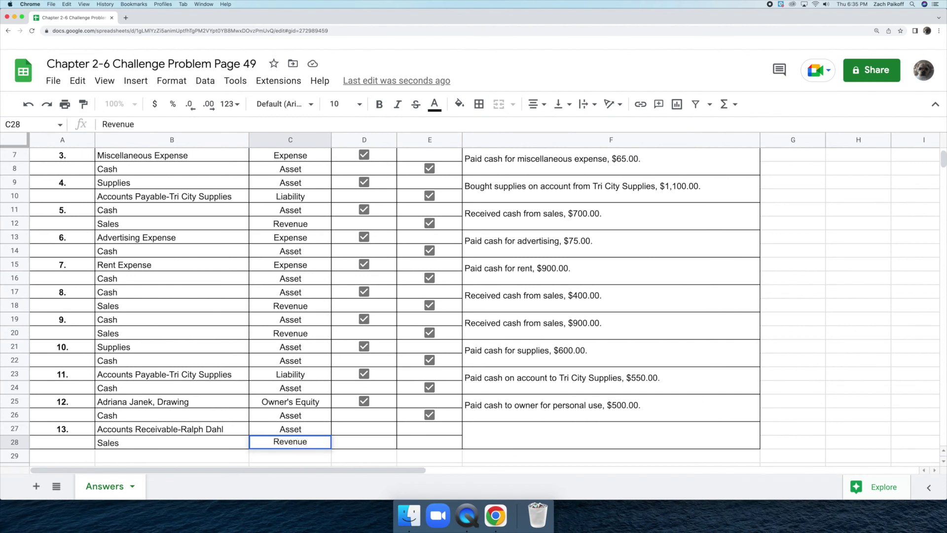
pyautogui.press('Return')
# Insert and tick checkboxes in D27 for the receivable debit and E28 for the Sales credit.
pyautogui.click(357, 427)
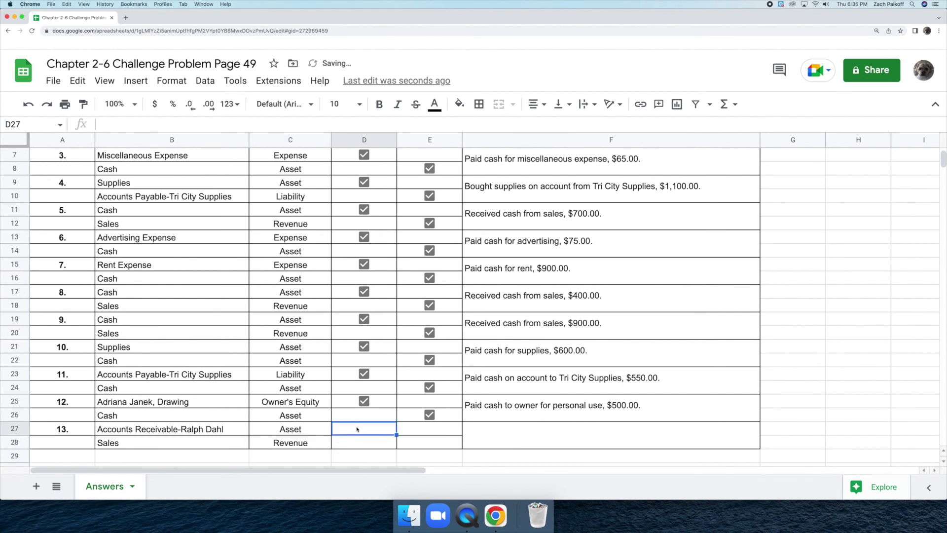
pyautogui.click(136, 81)
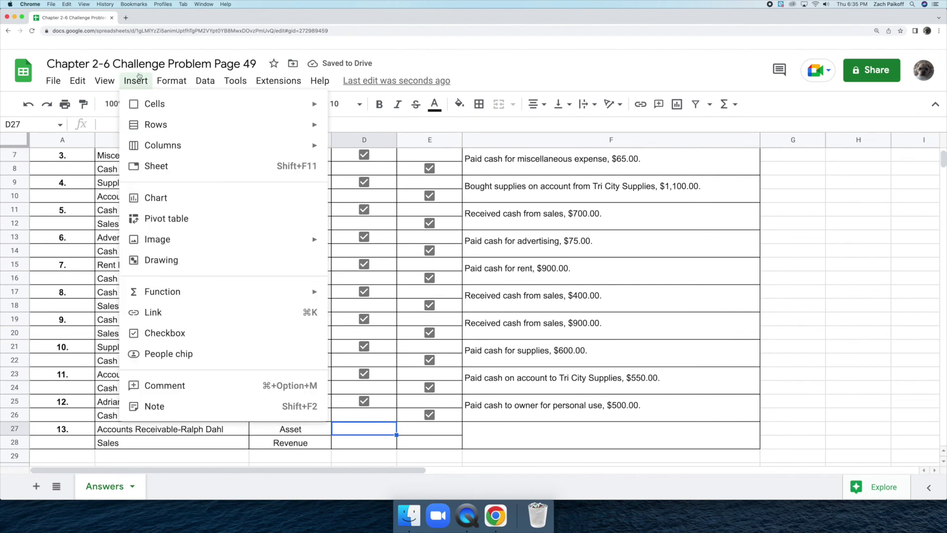
pyautogui.click(194, 333)
pyautogui.click(364, 428)
pyautogui.click(411, 443)
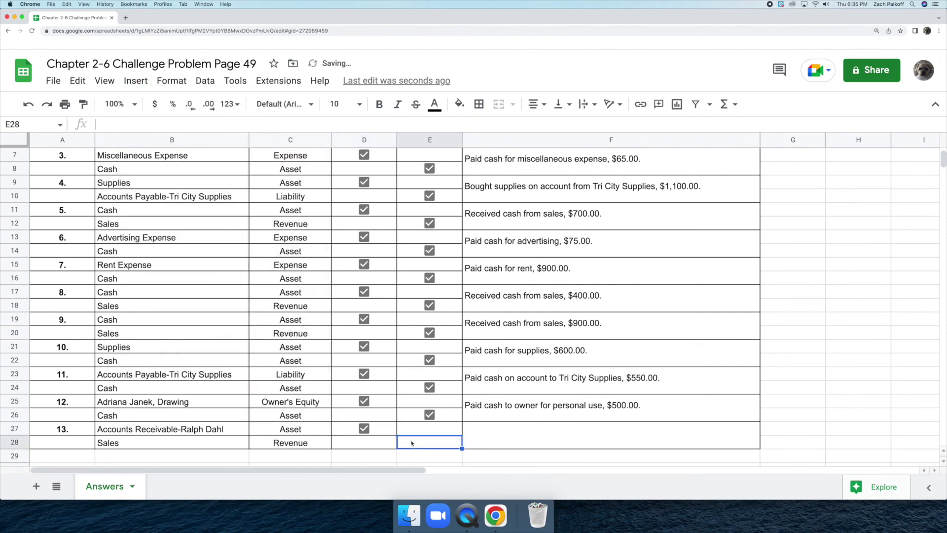
pyautogui.click(135, 81)
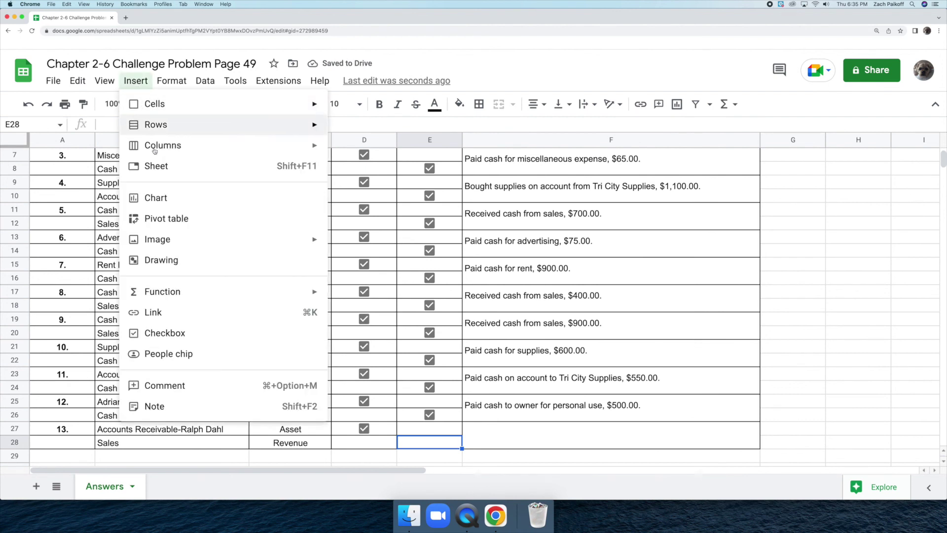
pyautogui.click(219, 334)
pyautogui.click(429, 442)
# Write the description 'Sold services on account to' the customer, $225.00, in F27.
pyautogui.click(478, 433)
pyautogui.doubleClick(478, 434)
pyautogui.write('Sold services on account to Ralph Dahl, $225.00.')
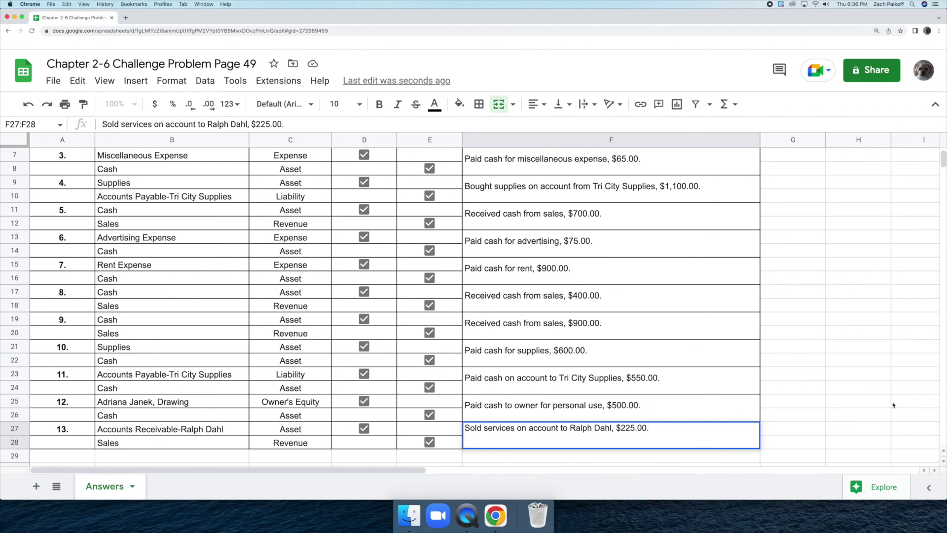
pyautogui.click(905, 426)
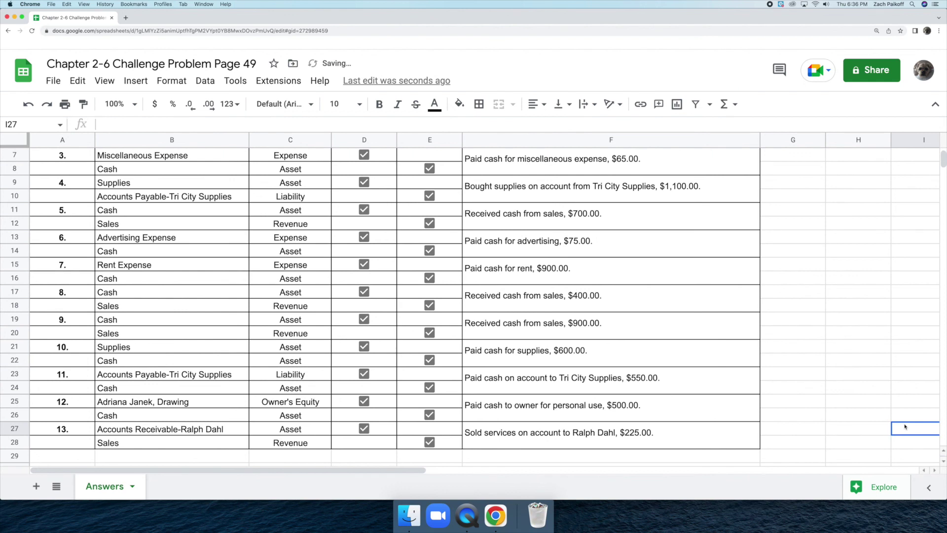